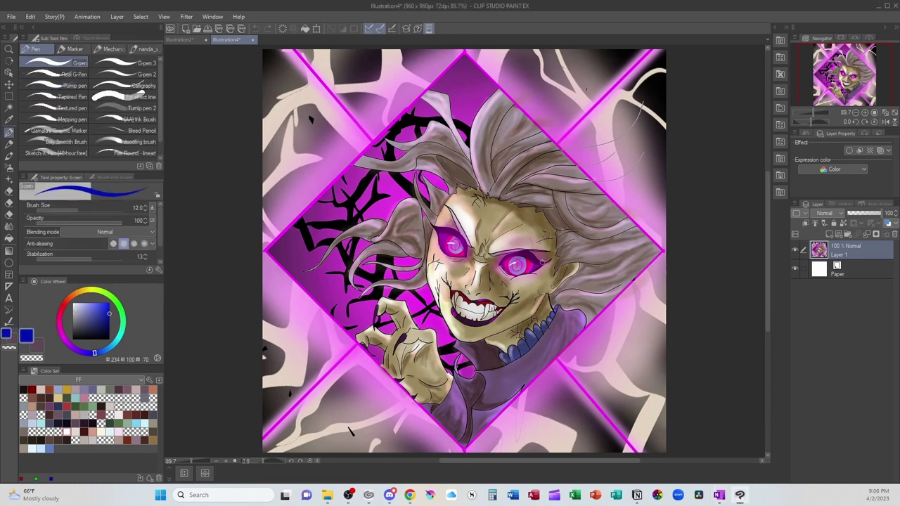
{"action": "mouse_move", "coordinate": [536, 223]}
{"action": "left_mouse_down"}
{"action": "mouse_move", "coordinate": [522, 221]}
{"action": "mouse_move", "coordinate": [535, 226]}
{"action": "left_mouse_up"}
{"action": "key", "text": "ctrl+z"}
{"action": "mouse_move", "coordinate": [623, 270]}
{"action": "left_mouse_down"}
{"action": "mouse_move", "coordinate": [541, 385]}
{"action": "mouse_move", "coordinate": [663, 286]}
{"action": "mouse_move", "coordinate": [628, 236]}
{"action": "left_mouse_up"}
{"action": "key", "text": "ctrl+z"}
Try a rectangular selection over the hand area and a Lasso selection around the purple background beside the face, clearing each selection.
{"action": "key", "text": "m"}
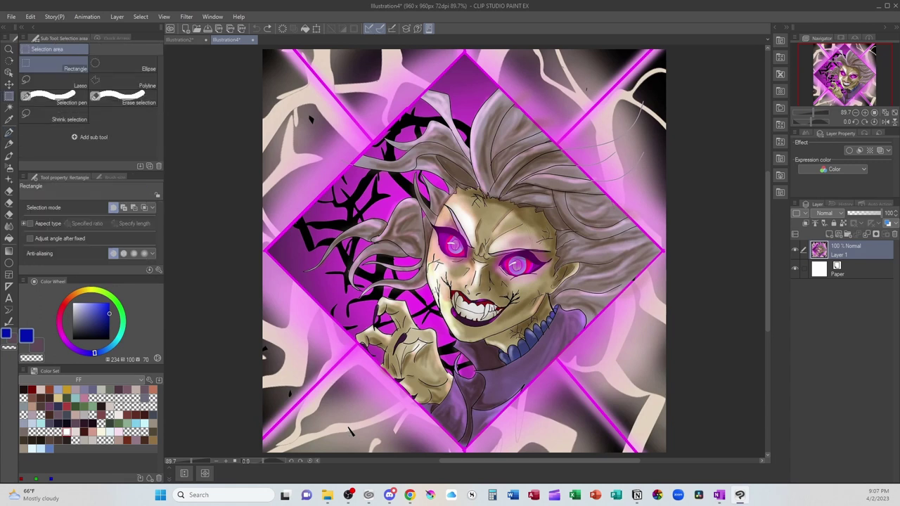
{"action": "left_click_drag", "start_coordinate": [423, 287], "coordinate": [471, 372]}
{"action": "left_click", "coordinate": [451, 316]}
{"action": "key", "text": "ctrl+d"}
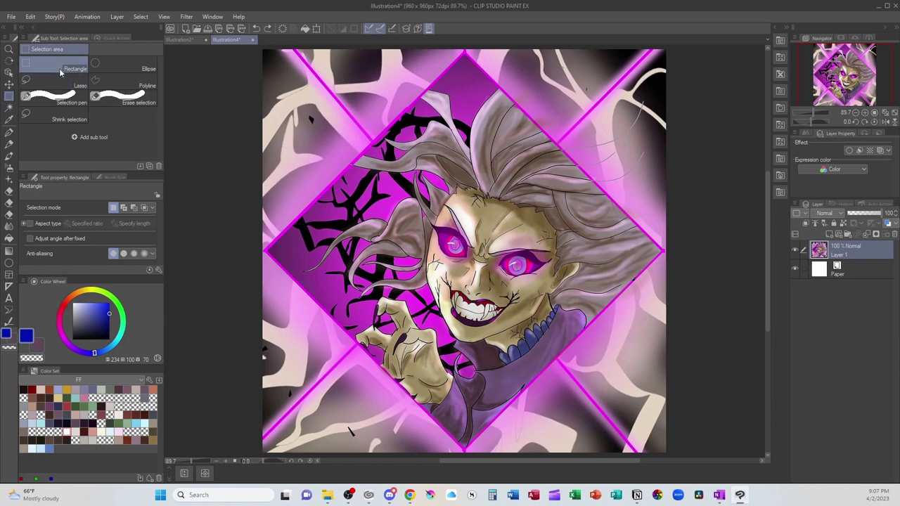
{"action": "left_click", "coordinate": [64, 81]}
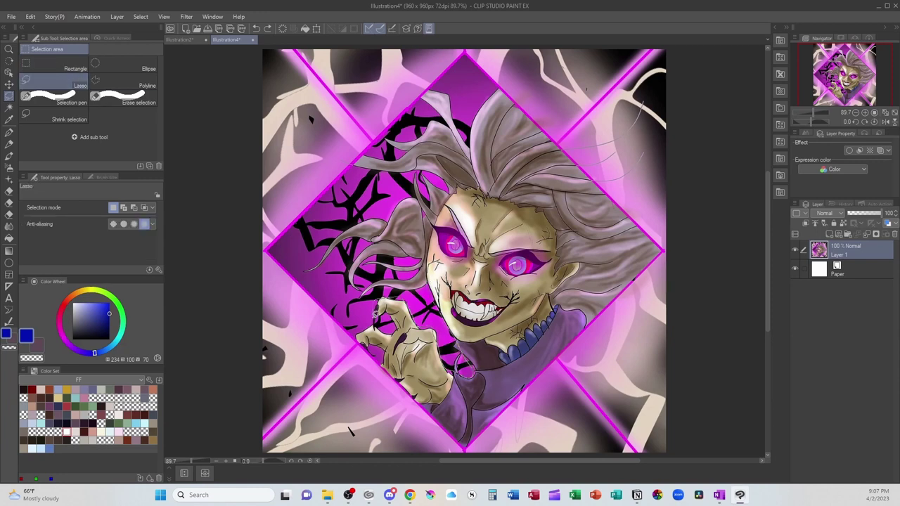
{"action": "mouse_move", "coordinate": [357, 333]}
{"action": "left_mouse_down"}
{"action": "mouse_move", "coordinate": [378, 166]}
{"action": "mouse_move", "coordinate": [433, 175]}
{"action": "mouse_move", "coordinate": [447, 189]}
{"action": "mouse_move", "coordinate": [425, 207]}
{"action": "mouse_move", "coordinate": [330, 244]}
{"action": "mouse_move", "coordinate": [314, 269]}
{"action": "mouse_move", "coordinate": [375, 237]}
{"action": "mouse_move", "coordinate": [354, 278]}
{"action": "mouse_move", "coordinate": [400, 254]}
{"action": "mouse_move", "coordinate": [404, 269]}
{"action": "mouse_move", "coordinate": [426, 273]}
{"action": "mouse_move", "coordinate": [388, 291]}
{"action": "mouse_move", "coordinate": [430, 288]}
{"action": "mouse_move", "coordinate": [453, 334]}
{"action": "left_mouse_up"}
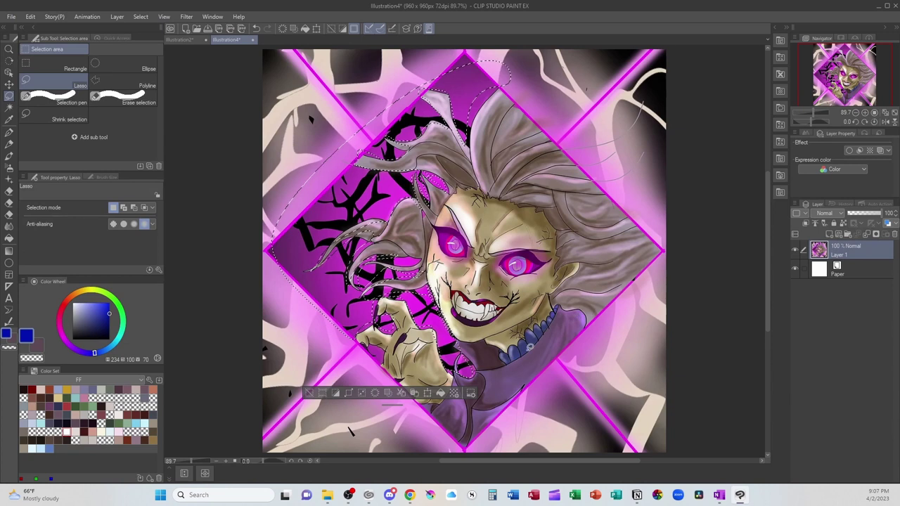
{"action": "key", "text": "ctrl+d"}
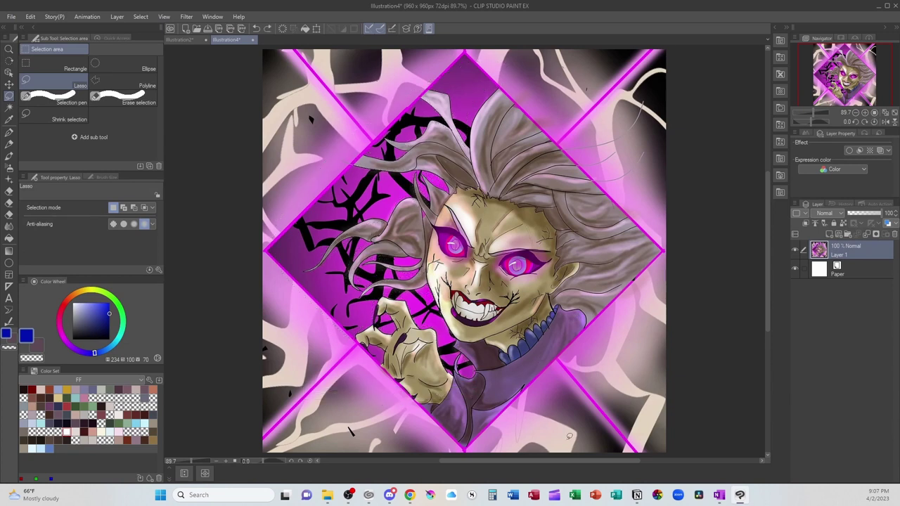
Copy the whole canvas and paste it as a duplicate artwork layer, and add a new empty layer above it.
{"action": "key", "text": "b"}
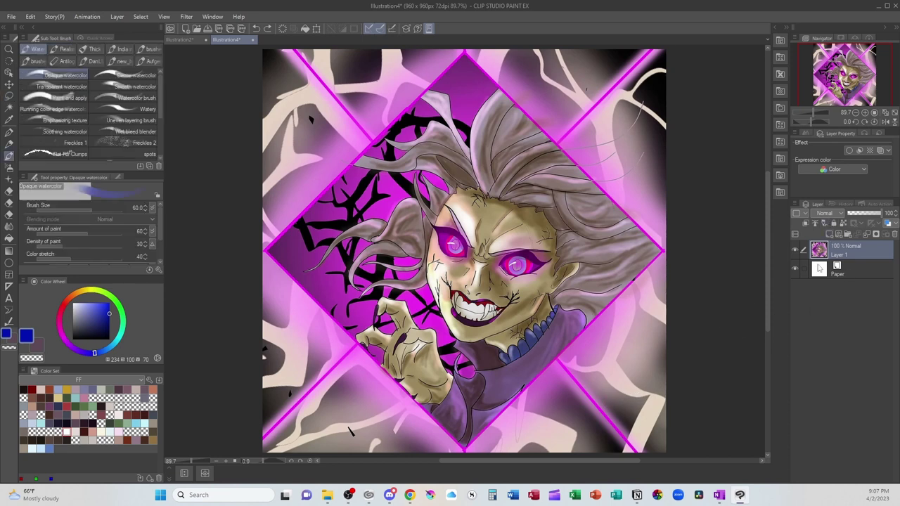
{"action": "key", "text": "ctrl+a"}
{"action": "key", "text": "ctrl+c"}
{"action": "key", "text": "ctrl+v"}
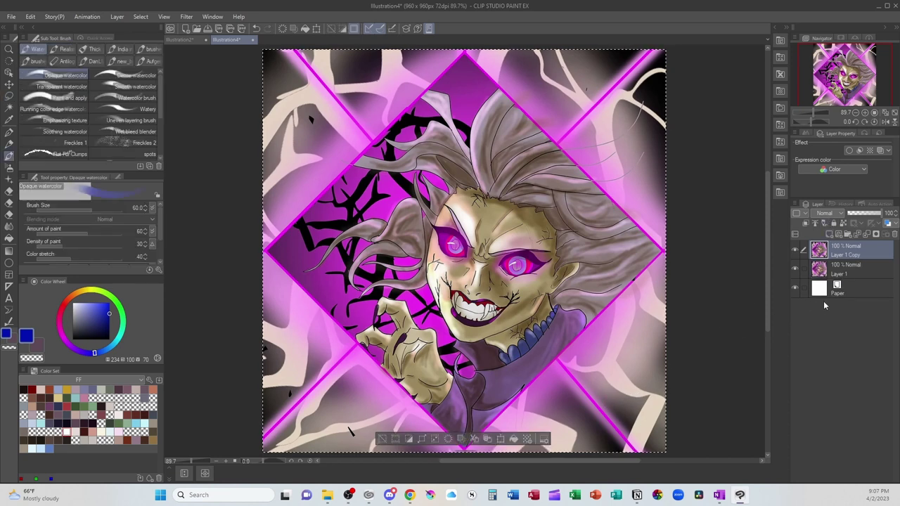
{"action": "left_click", "coordinate": [829, 235]}
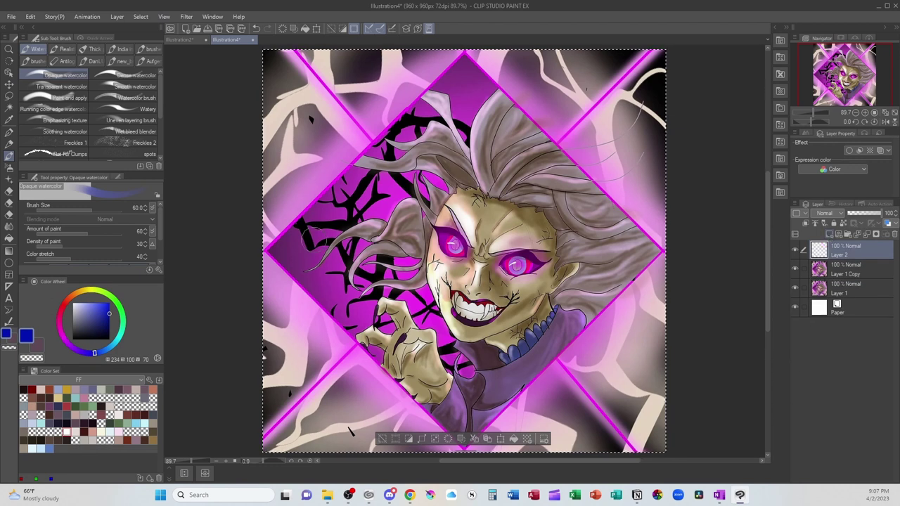
Paint near-black over the purple background inside the diamond on the new layer, using the Turnip pen at size 40.
{"action": "left_click_drag", "start_coordinate": [97, 327], "coordinate": [76, 340]}
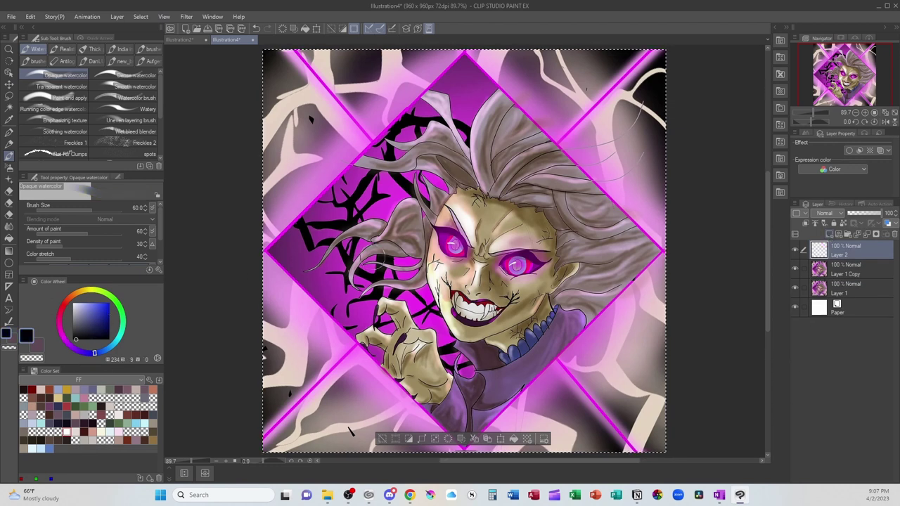
{"action": "key", "text": "p"}
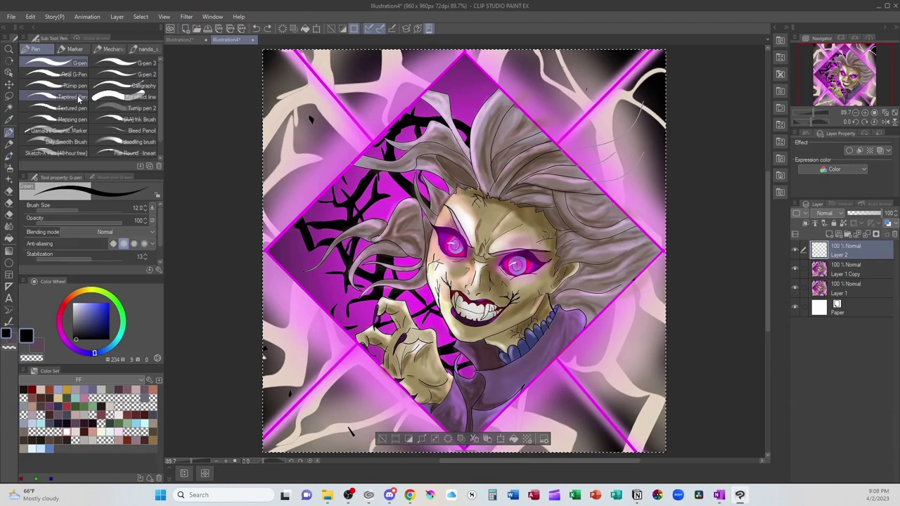
{"action": "mouse_move", "coordinate": [397, 274]}
{"action": "left_mouse_down"}
{"action": "mouse_move", "coordinate": [357, 292]}
{"action": "mouse_move", "coordinate": [365, 271]}
{"action": "mouse_move", "coordinate": [406, 271]}
{"action": "mouse_move", "coordinate": [448, 353]}
{"action": "mouse_move", "coordinate": [450, 346]}
{"action": "mouse_move", "coordinate": [388, 327]}
{"action": "mouse_move", "coordinate": [369, 304]}
{"action": "mouse_move", "coordinate": [354, 327]}
{"action": "mouse_move", "coordinate": [340, 315]}
{"action": "mouse_move", "coordinate": [328, 296]}
{"action": "mouse_move", "coordinate": [343, 299]}
{"action": "mouse_move", "coordinate": [364, 244]}
{"action": "mouse_move", "coordinate": [300, 264]}
{"action": "mouse_move", "coordinate": [339, 188]}
{"action": "mouse_move", "coordinate": [367, 213]}
{"action": "mouse_move", "coordinate": [407, 190]}
{"action": "mouse_move", "coordinate": [388, 184]}
{"action": "mouse_move", "coordinate": [375, 154]}
{"action": "mouse_move", "coordinate": [428, 111]}
{"action": "mouse_move", "coordinate": [461, 62]}
{"action": "mouse_move", "coordinate": [469, 127]}
{"action": "mouse_move", "coordinate": [442, 95]}
{"action": "left_mouse_up"}
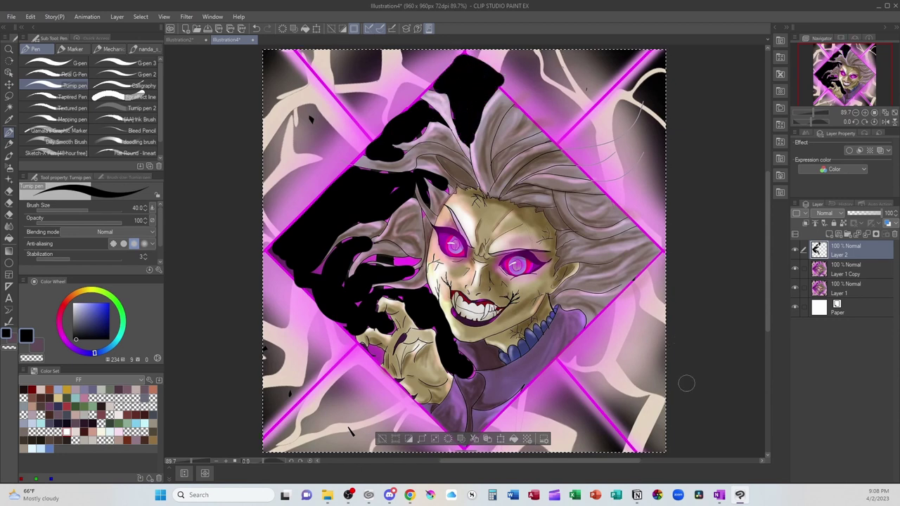
{"action": "mouse_move", "coordinate": [377, 263]}
{"action": "left_mouse_down"}
{"action": "mouse_move", "coordinate": [409, 258]}
{"action": "mouse_move", "coordinate": [357, 267]}
{"action": "left_mouse_up"}
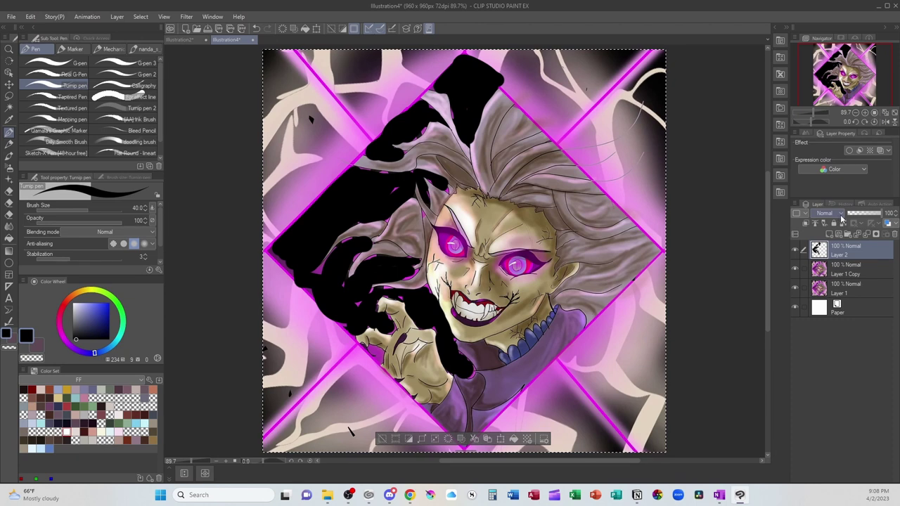
Set the painted layer's blending mode to Saturation at 60% opacity and clear the canvas selection.
{"action": "left_click", "coordinate": [839, 214]}
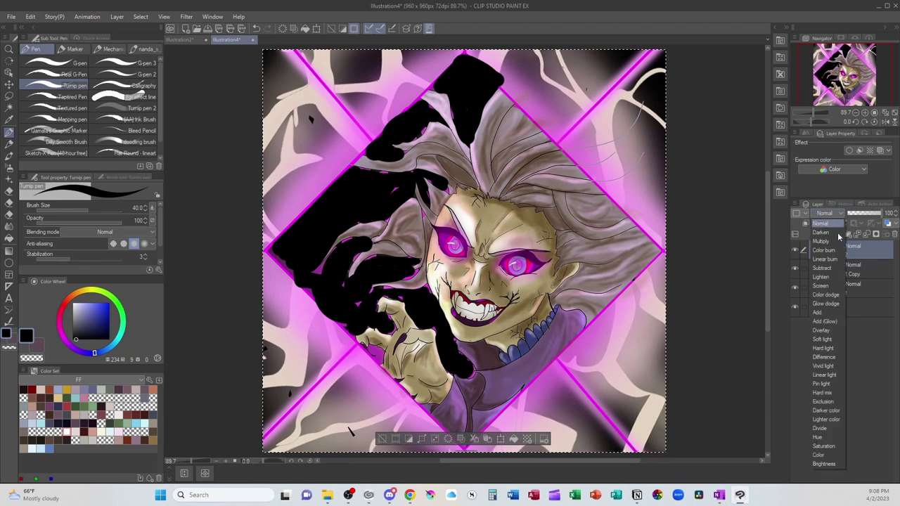
{"action": "left_click", "coordinate": [826, 446]}
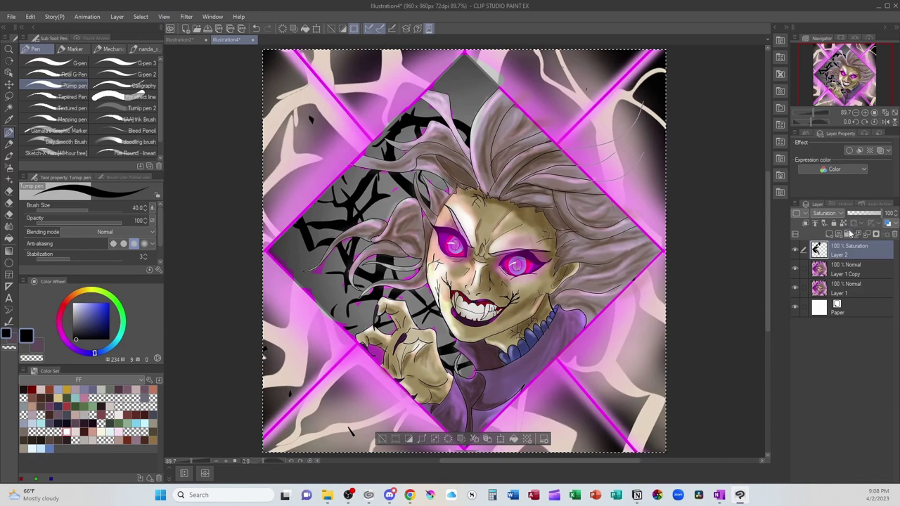
{"action": "left_click_drag", "start_coordinate": [880, 217], "coordinate": [866, 227]}
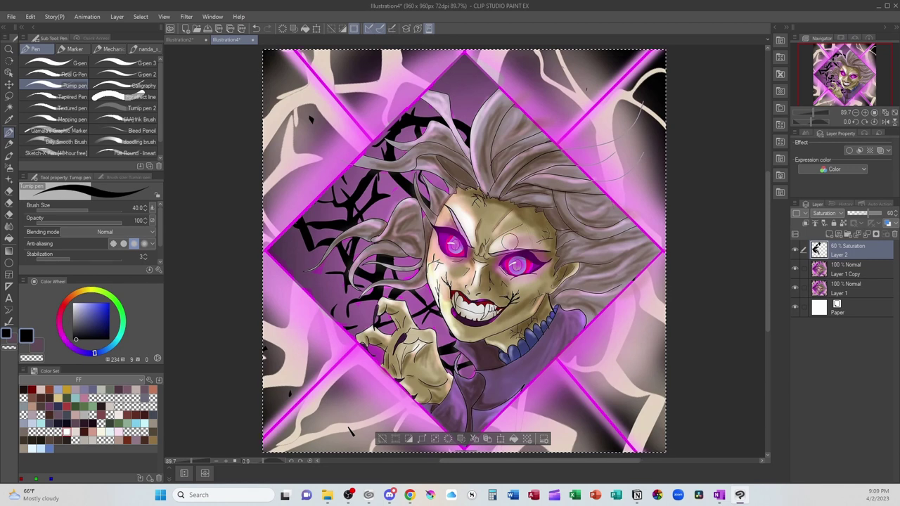
{"action": "key", "text": "ctrl+d"}
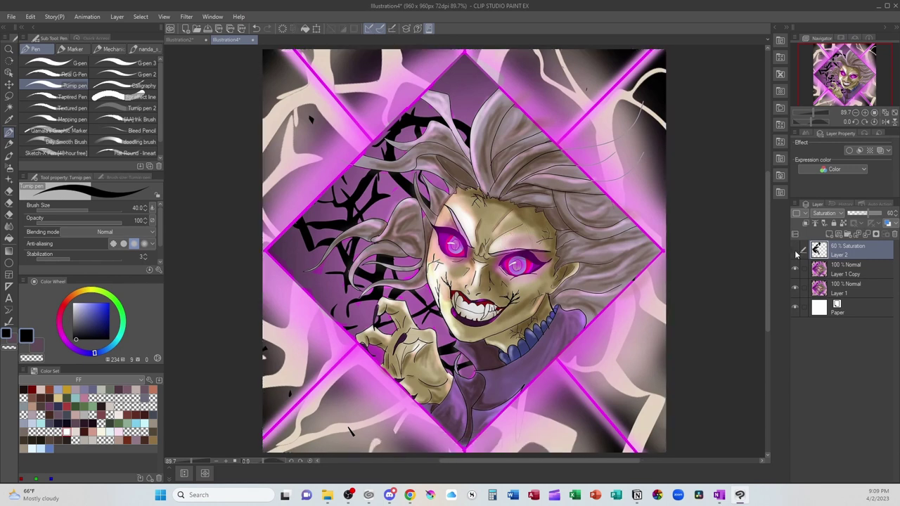
Hide the saturation layer and the original Layer 1, and lower Layer 1 Copy to 37% opacity.
{"action": "left_click", "coordinate": [796, 250]}
{"action": "left_click", "coordinate": [844, 269]}
{"action": "left_click_drag", "start_coordinate": [870, 214], "coordinate": [860, 214]}
{"action": "left_click", "coordinate": [795, 288]}
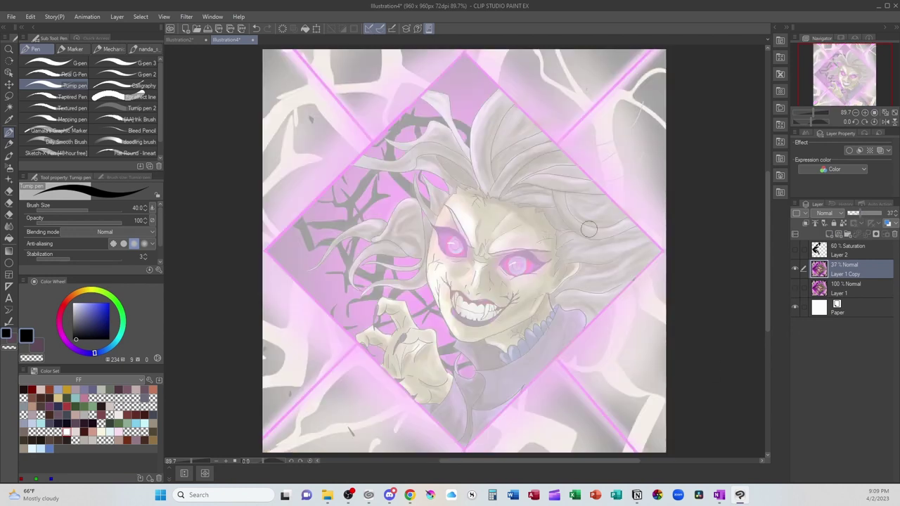
Trace the face contour from temple to jaw with the G-pen at size 12 on a new layer, undoing the ear line.
{"action": "left_click", "coordinate": [63, 64]}
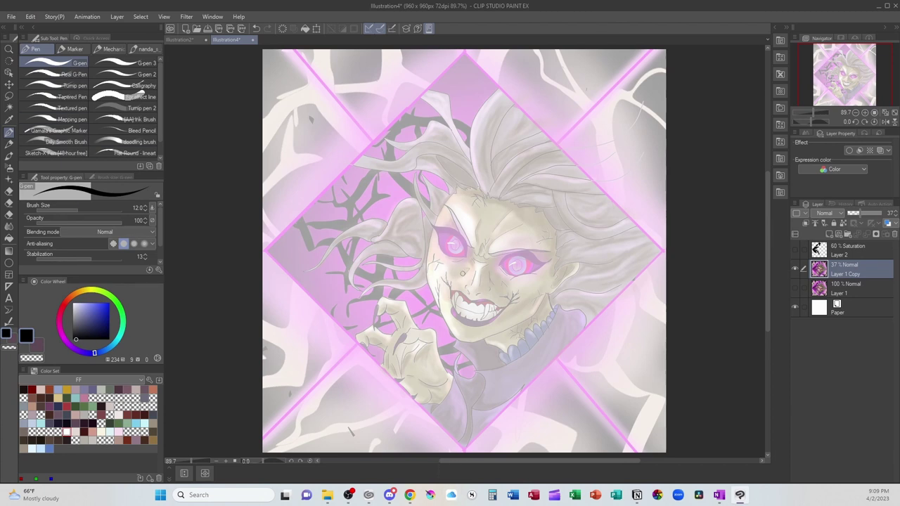
{"action": "mouse_move", "coordinate": [457, 267]}
{"action": "left_mouse_down"}
{"action": "mouse_move", "coordinate": [459, 279]}
{"action": "mouse_move", "coordinate": [485, 296]}
{"action": "left_mouse_up"}
{"action": "key", "text": "ctrl+z"}
{"action": "key", "text": "ctrl+shift+n"}
{"action": "mouse_move", "coordinate": [443, 204]}
{"action": "left_mouse_down"}
{"action": "mouse_move", "coordinate": [426, 265]}
{"action": "mouse_move", "coordinate": [432, 293]}
{"action": "mouse_move", "coordinate": [450, 334]}
{"action": "mouse_move", "coordinate": [468, 343]}
{"action": "mouse_move", "coordinate": [503, 331]}
{"action": "mouse_move", "coordinate": [545, 299]}
{"action": "mouse_move", "coordinate": [539, 311]}
{"action": "mouse_move", "coordinate": [577, 271]}
{"action": "left_mouse_up"}
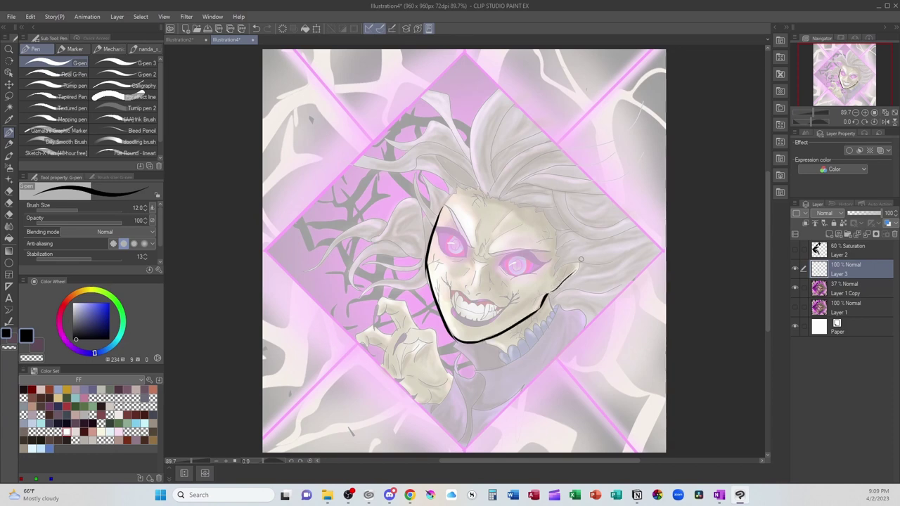
{"action": "key", "text": "ctrl+z"}
Reduce the G-pen to size 6 and ink the nose bridge, the nostrils and the crease on the cheek beside the nose.
{"action": "key", "text": "bracketleft"}
{"action": "key", "text": "bracketleft"}
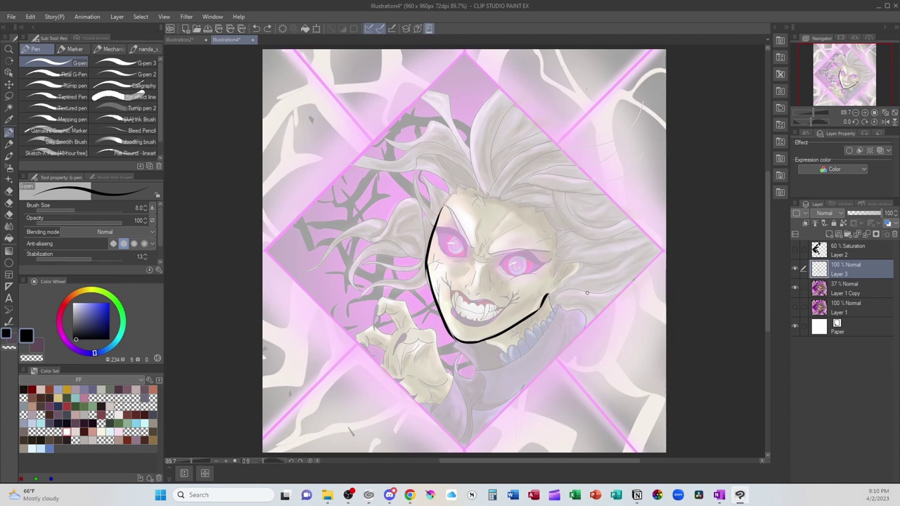
{"action": "scroll", "coordinate": [587, 292], "scroll_direction": "up", "scroll_amount": 2}
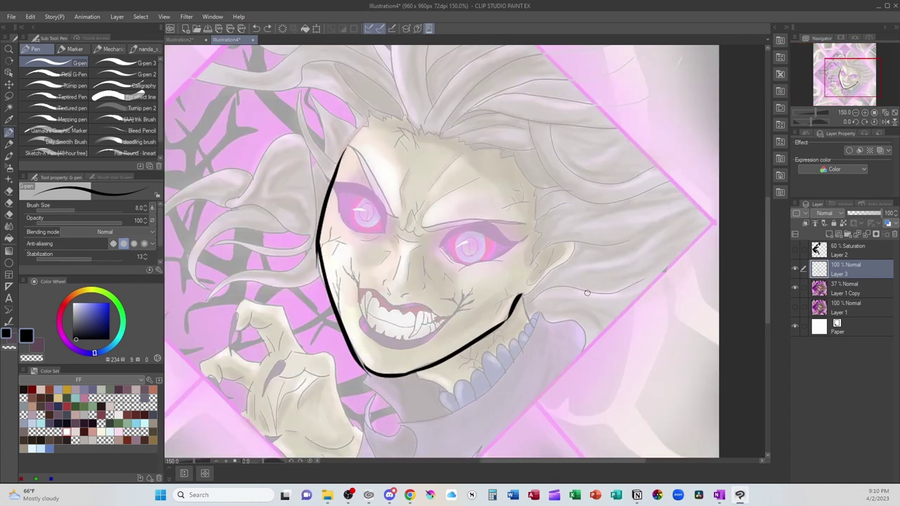
{"action": "left_click_drag", "start_coordinate": [498, 276], "coordinate": [578, 244]}
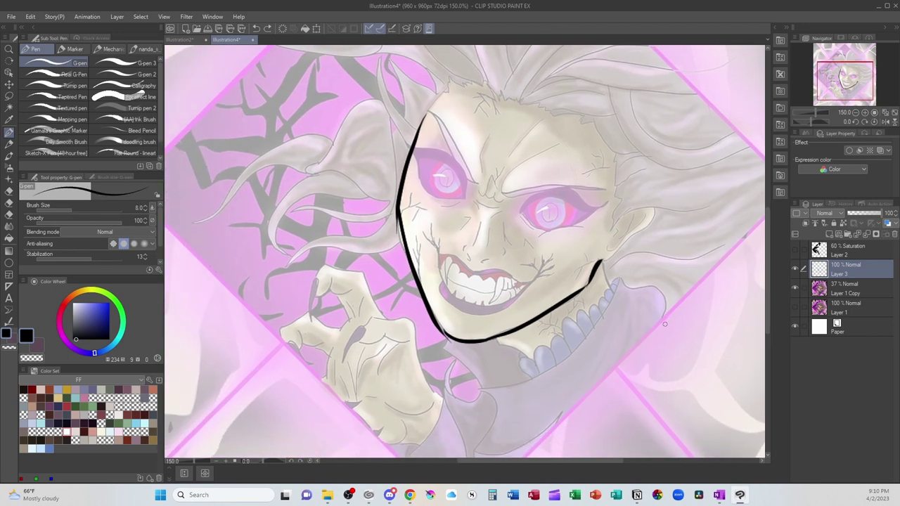
{"action": "key", "text": "bracketleft"}
{"action": "key", "text": "bracketleft"}
{"action": "mouse_move", "coordinate": [467, 242]}
{"action": "left_mouse_down"}
{"action": "mouse_move", "coordinate": [464, 256]}
{"action": "mouse_move", "coordinate": [494, 262]}
{"action": "mouse_move", "coordinate": [502, 248]}
{"action": "mouse_move", "coordinate": [479, 207]}
{"action": "left_mouse_up"}
{"action": "key", "text": "ctrl+z"}
{"action": "left_click_drag", "start_coordinate": [469, 242], "coordinate": [479, 208]}
{"action": "left_click_drag", "start_coordinate": [503, 247], "coordinate": [541, 256]}
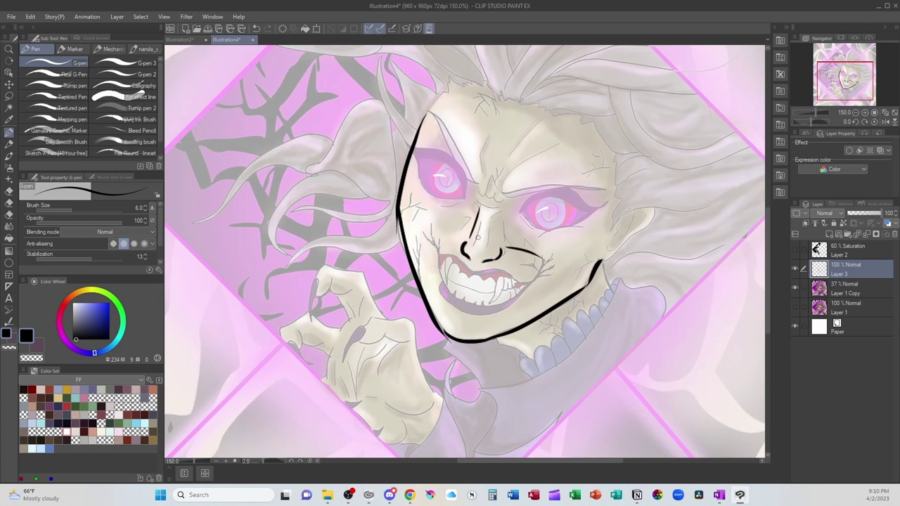
Ink the crease on the other side of the nose and the branching veins at both mouth corners.
{"action": "left_click_drag", "start_coordinate": [463, 242], "coordinate": [430, 239]}
{"action": "key", "text": "ctrl+z"}
{"action": "left_click_drag", "start_coordinate": [461, 238], "coordinate": [439, 239]}
{"action": "mouse_move", "coordinate": [529, 282]}
{"action": "left_mouse_down"}
{"action": "mouse_move", "coordinate": [556, 257]}
{"action": "mouse_move", "coordinate": [540, 271]}
{"action": "mouse_move", "coordinate": [555, 272]}
{"action": "left_mouse_up"}
{"action": "mouse_move", "coordinate": [437, 251]}
{"action": "left_mouse_down"}
{"action": "mouse_move", "coordinate": [430, 224]}
{"action": "mouse_move", "coordinate": [441, 239]}
{"action": "mouse_move", "coordinate": [424, 236]}
{"action": "left_mouse_up"}
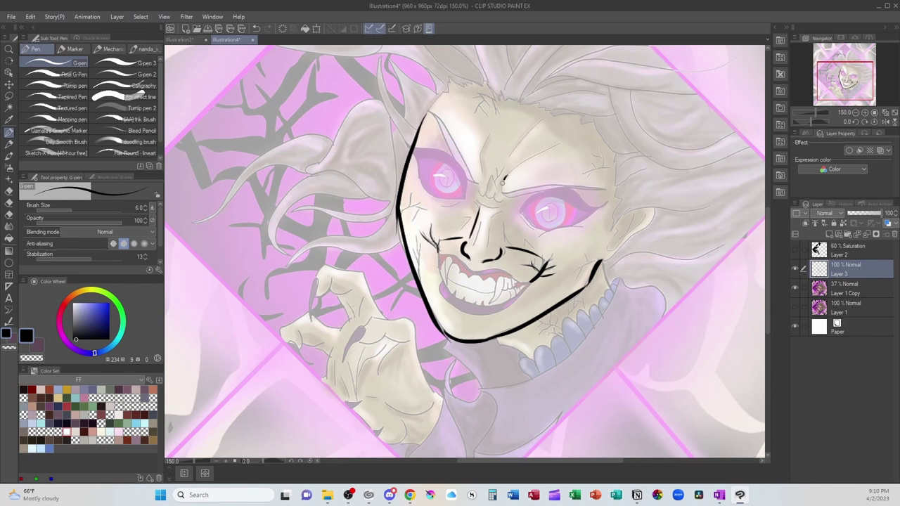
Ink the frown lines between the eyebrows, undoing the stray stroke.
{"action": "mouse_move", "coordinate": [508, 175]}
{"action": "left_mouse_down"}
{"action": "mouse_move", "coordinate": [506, 197]}
{"action": "mouse_move", "coordinate": [474, 192]}
{"action": "mouse_move", "coordinate": [509, 198]}
{"action": "left_mouse_up"}
{"action": "key", "text": "ctrl+z"}
{"action": "scroll", "coordinate": [590, 380], "scroll_direction": "down", "scroll_amount": 1}
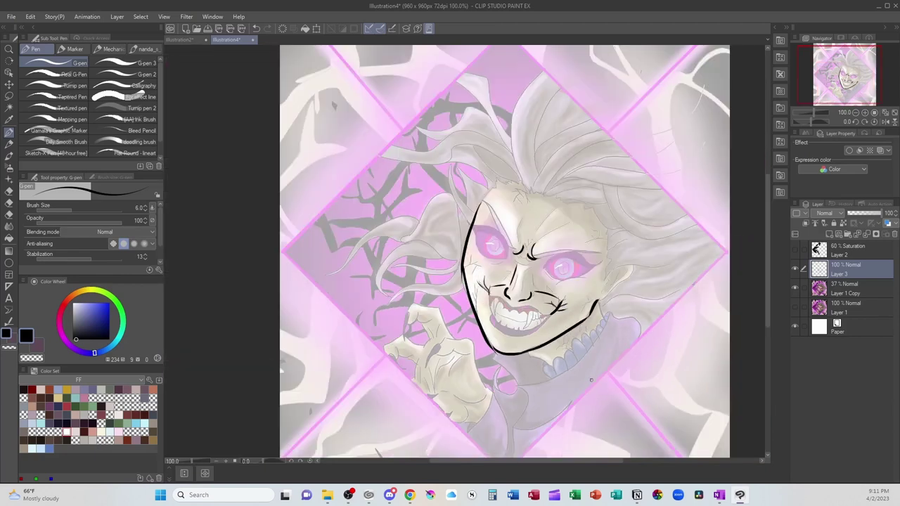
Pick a dark blue and sketch correction shapes over the raised hand's curled fingers with the G-pen at size 6.
{"action": "left_click_drag", "start_coordinate": [598, 366], "coordinate": [559, 309]}
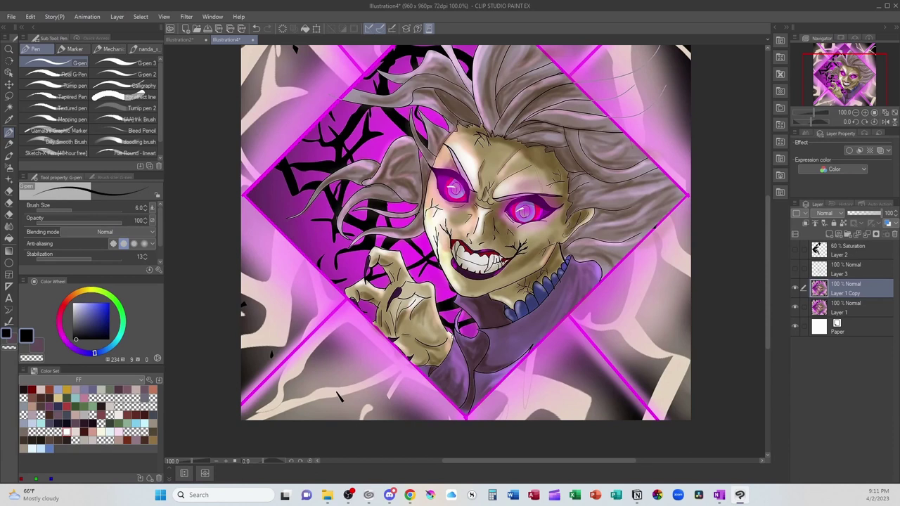
{"action": "left_click_drag", "start_coordinate": [421, 302], "coordinate": [410, 328]}
{"action": "key", "text": "ctrl+z"}
{"action": "left_click", "coordinate": [108, 324]}
{"action": "mouse_move", "coordinate": [409, 277]}
{"action": "left_mouse_down"}
{"action": "mouse_move", "coordinate": [393, 245]}
{"action": "mouse_move", "coordinate": [361, 257]}
{"action": "mouse_move", "coordinate": [358, 278]}
{"action": "left_mouse_up"}
{"action": "key", "text": "ctrl+z"}
{"action": "key", "text": "ctrl+z"}
{"action": "key", "text": "ctrl+z"}
{"action": "mouse_move", "coordinate": [383, 248]}
{"action": "left_mouse_down"}
{"action": "mouse_move", "coordinate": [394, 276]}
{"action": "mouse_move", "coordinate": [405, 276]}
{"action": "left_mouse_up"}
{"action": "mouse_move", "coordinate": [391, 264]}
{"action": "left_mouse_down"}
{"action": "mouse_move", "coordinate": [403, 285]}
{"action": "mouse_move", "coordinate": [397, 279]}
{"action": "left_mouse_up"}
{"action": "mouse_move", "coordinate": [398, 283]}
{"action": "left_mouse_down"}
{"action": "mouse_move", "coordinate": [406, 289]}
{"action": "mouse_move", "coordinate": [397, 271]}
{"action": "mouse_move", "coordinate": [357, 286]}
{"action": "mouse_move", "coordinate": [371, 309]}
{"action": "mouse_move", "coordinate": [379, 311]}
{"action": "mouse_move", "coordinate": [379, 294]}
{"action": "mouse_move", "coordinate": [385, 308]}
{"action": "left_mouse_up"}
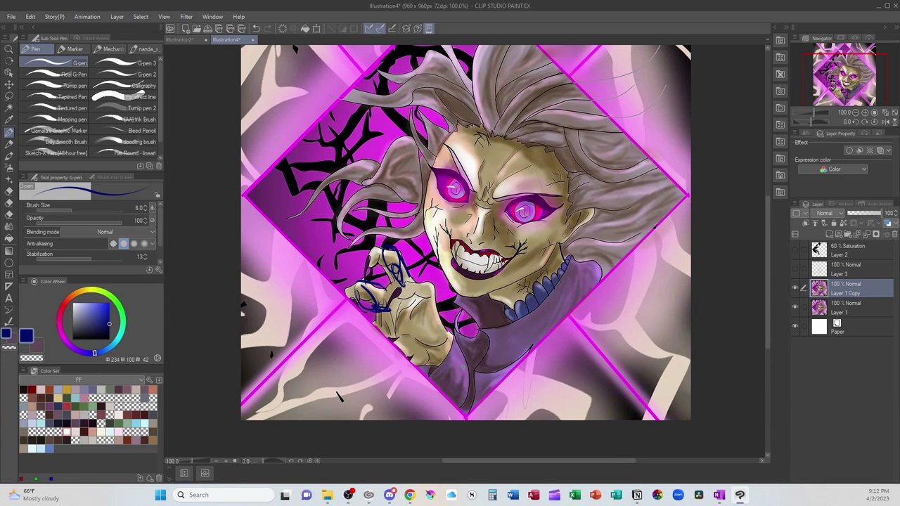
Pick a near-black swatch and ink bolder G-pen lines along the large upswept hair lock from the hairline outward.
{"action": "left_click_drag", "start_coordinate": [577, 165], "coordinate": [567, 231]}
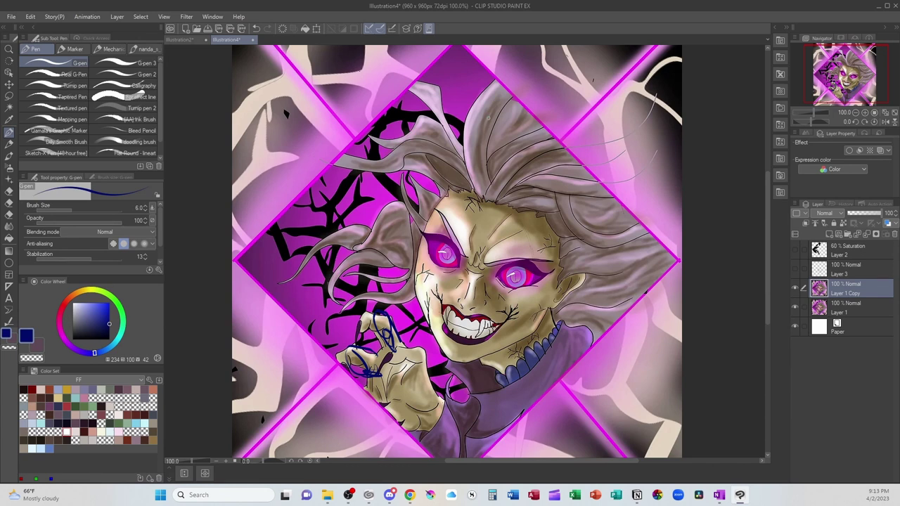
{"action": "left_click_drag", "start_coordinate": [475, 194], "coordinate": [488, 94]}
{"action": "key", "text": "ctrl+z"}
{"action": "left_click", "coordinate": [92, 422]}
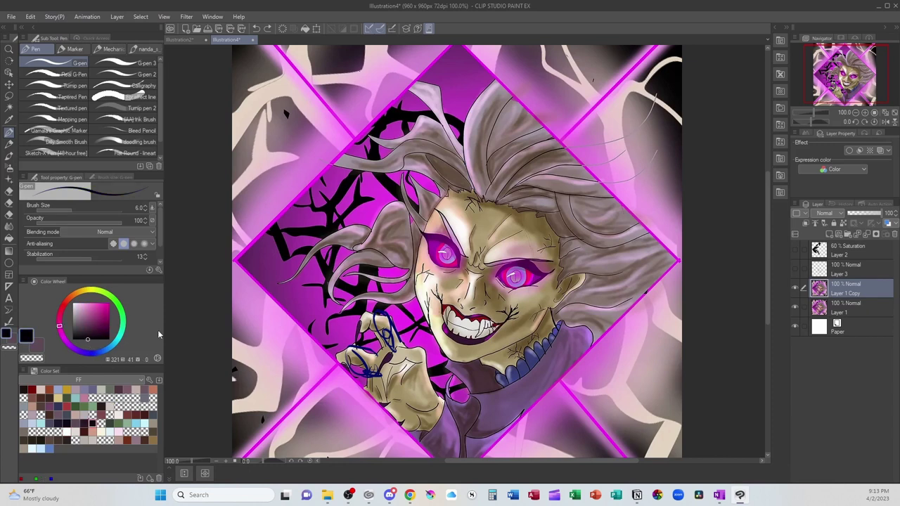
{"action": "mouse_move", "coordinate": [476, 197]}
{"action": "left_mouse_down"}
{"action": "mouse_move", "coordinate": [468, 134]}
{"action": "mouse_move", "coordinate": [485, 83]}
{"action": "left_mouse_up"}
{"action": "key", "text": "ctrl+z"}
{"action": "mouse_move", "coordinate": [478, 194]}
{"action": "left_mouse_down"}
{"action": "mouse_move", "coordinate": [464, 127]}
{"action": "mouse_move", "coordinate": [496, 81]}
{"action": "left_mouse_up"}
{"action": "mouse_move", "coordinate": [483, 201]}
{"action": "left_mouse_down"}
{"action": "mouse_move", "coordinate": [497, 180]}
{"action": "mouse_move", "coordinate": [555, 196]}
{"action": "left_mouse_up"}
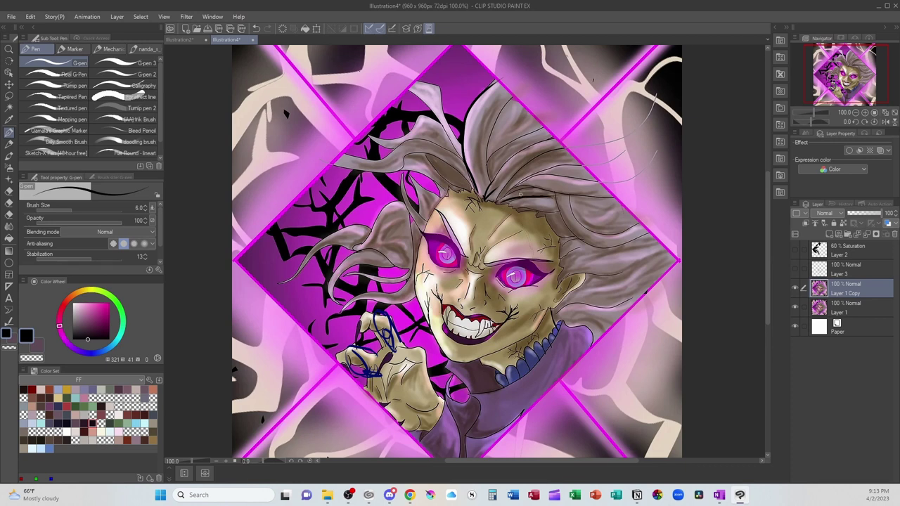
{"action": "left_click_drag", "start_coordinate": [500, 202], "coordinate": [633, 192]}
Sample the hair colour, darken it to a deep brown, and shade the large upswept hair lock with the Opaque watercolor brush at size 25.
{"action": "key", "text": "b"}
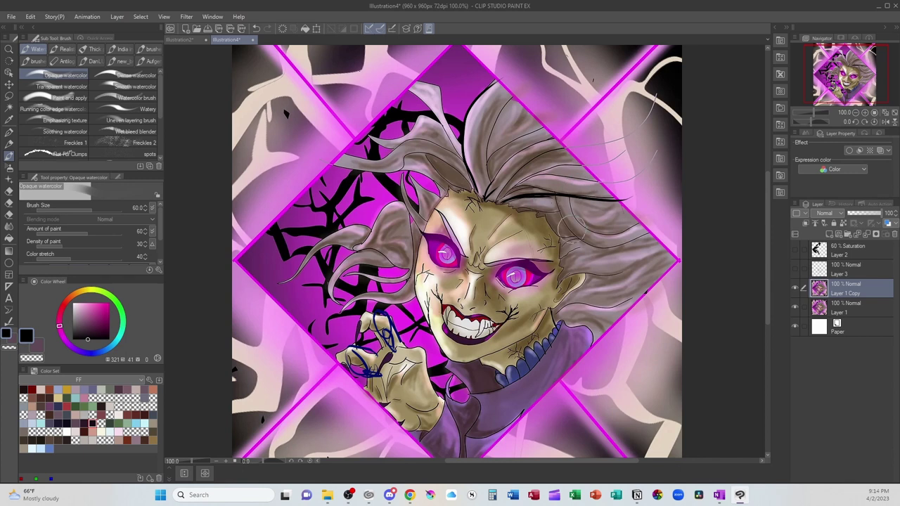
{"action": "left_click", "coordinate": [557, 225], "text": "alt"}
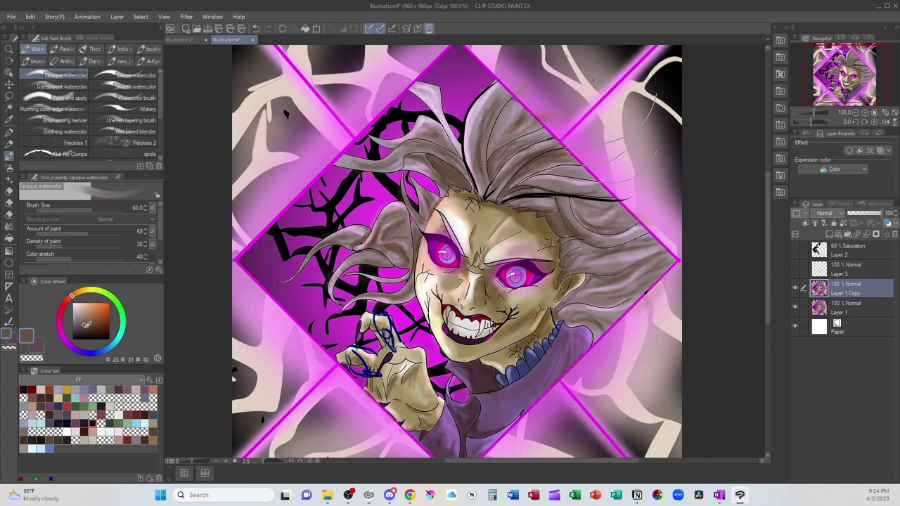
{"action": "left_click", "coordinate": [87, 328]}
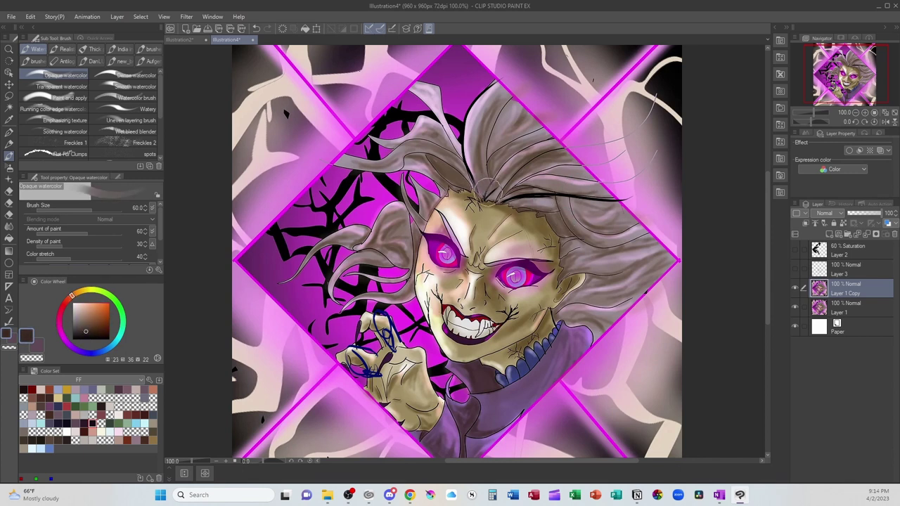
{"action": "key", "text": "bracketleft"}
{"action": "key", "text": "bracketleft"}
{"action": "key", "text": "bracketleft"}
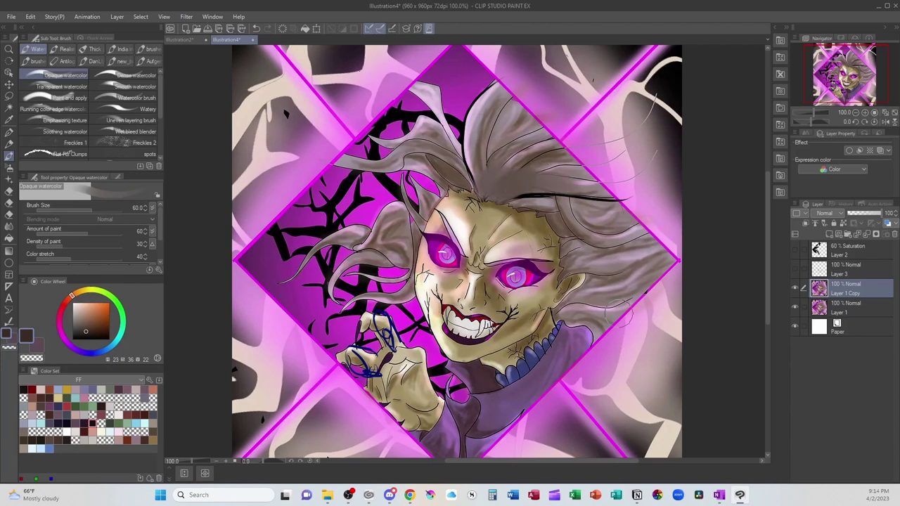
{"action": "key", "text": "bracketleft"}
{"action": "mouse_move", "coordinate": [509, 94]}
{"action": "left_mouse_down"}
{"action": "mouse_move", "coordinate": [483, 99]}
{"action": "mouse_move", "coordinate": [490, 189]}
{"action": "mouse_move", "coordinate": [542, 188]}
{"action": "mouse_move", "coordinate": [549, 165]}
{"action": "mouse_move", "coordinate": [583, 163]}
{"action": "mouse_move", "coordinate": [502, 123]}
{"action": "mouse_move", "coordinate": [517, 113]}
{"action": "mouse_move", "coordinate": [529, 120]}
{"action": "mouse_move", "coordinate": [507, 102]}
{"action": "mouse_move", "coordinate": [527, 180]}
{"action": "mouse_move", "coordinate": [559, 180]}
{"action": "mouse_move", "coordinate": [521, 191]}
{"action": "mouse_move", "coordinate": [630, 193]}
{"action": "left_mouse_up"}
{"action": "mouse_move", "coordinate": [483, 196]}
{"action": "left_mouse_down"}
{"action": "mouse_move", "coordinate": [469, 153]}
{"action": "mouse_move", "coordinate": [476, 139]}
{"action": "left_mouse_up"}
{"action": "left_click_drag", "start_coordinate": [478, 172], "coordinate": [495, 95]}
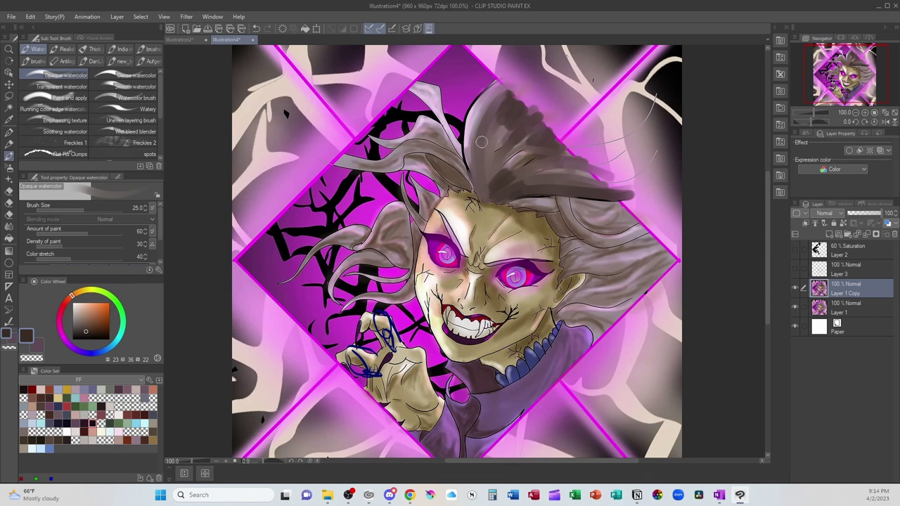
Finish the brown shading along the base of the upswept hair lock and dab a sampled pale lilac highlight near its outer edge.
{"action": "mouse_move", "coordinate": [490, 182]}
{"action": "left_mouse_down"}
{"action": "mouse_move", "coordinate": [497, 141]}
{"action": "mouse_move", "coordinate": [489, 184]}
{"action": "mouse_move", "coordinate": [505, 149]}
{"action": "mouse_move", "coordinate": [536, 145]}
{"action": "mouse_move", "coordinate": [504, 191]}
{"action": "mouse_move", "coordinate": [544, 180]}
{"action": "mouse_move", "coordinate": [603, 193]}
{"action": "left_mouse_up"}
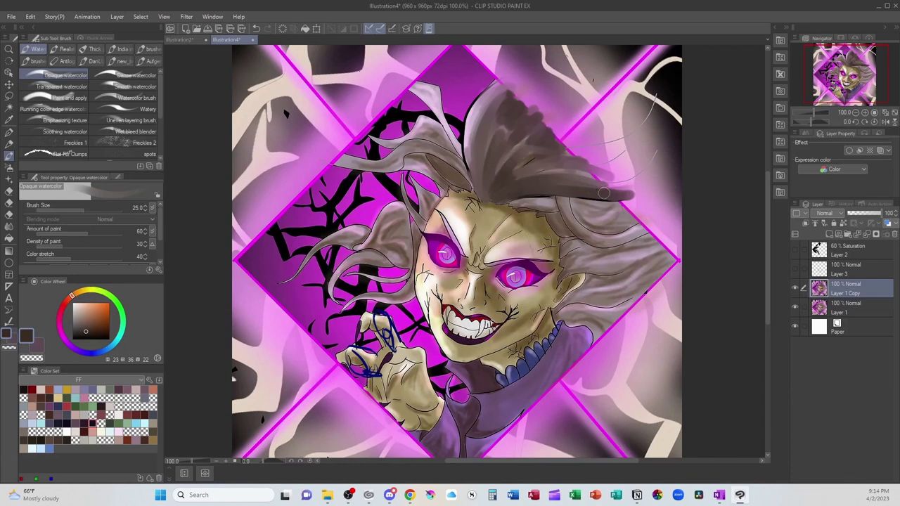
{"action": "left_click", "coordinate": [471, 119], "text": "alt"}
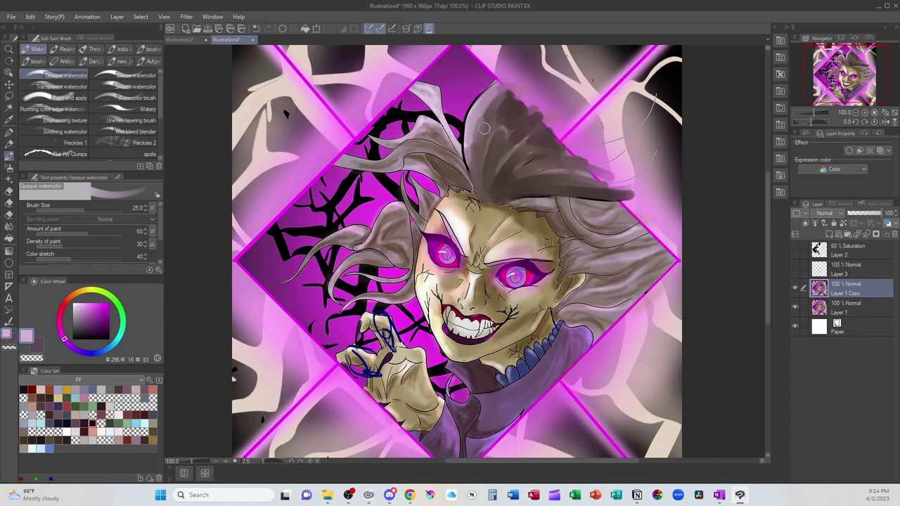
{"action": "mouse_move", "coordinate": [478, 117]}
{"action": "left_mouse_down"}
{"action": "mouse_move", "coordinate": [481, 142]}
{"action": "mouse_move", "coordinate": [486, 123]}
{"action": "left_mouse_up"}
Paint pale lilac highlight streaks through the upswept hair lock with the Chalky Square Painting 2 brush at size 20.
{"action": "left_click", "coordinate": [76, 62]}
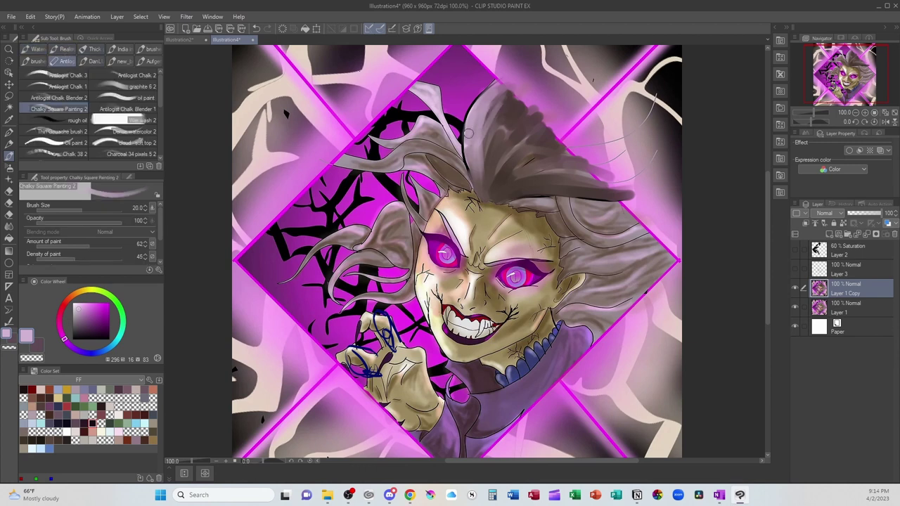
{"action": "mouse_move", "coordinate": [488, 164]}
{"action": "left_mouse_down"}
{"action": "mouse_move", "coordinate": [514, 194]}
{"action": "mouse_move", "coordinate": [499, 188]}
{"action": "mouse_move", "coordinate": [518, 161]}
{"action": "mouse_move", "coordinate": [499, 136]}
{"action": "left_mouse_up"}
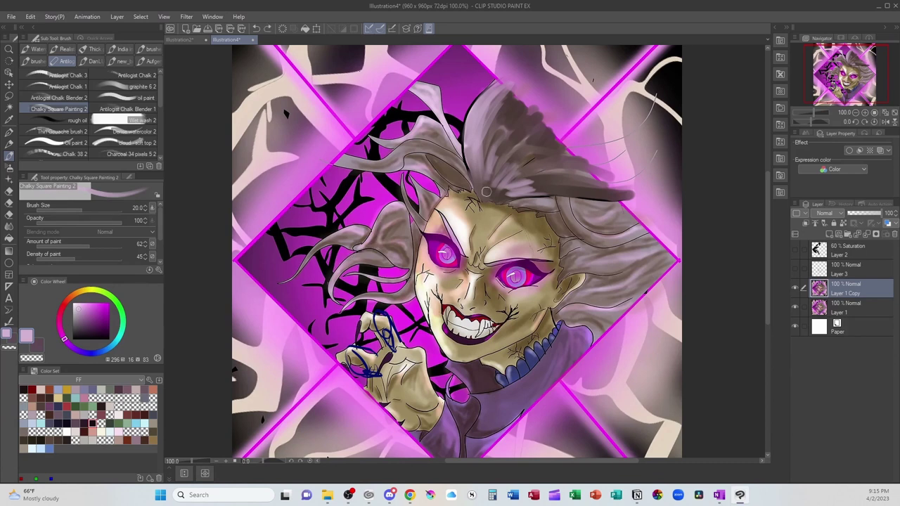
{"action": "mouse_move", "coordinate": [474, 119]}
{"action": "left_mouse_down"}
{"action": "mouse_move", "coordinate": [475, 166]}
{"action": "mouse_move", "coordinate": [506, 184]}
{"action": "mouse_move", "coordinate": [570, 197]}
{"action": "left_mouse_up"}
Sample dark brown and mauve tones from the upswept lock and blend its shadows and midtones along the hair flow.
{"action": "left_click", "coordinate": [510, 153], "text": "alt"}
{"action": "left_click_drag", "start_coordinate": [494, 167], "coordinate": [530, 187]}
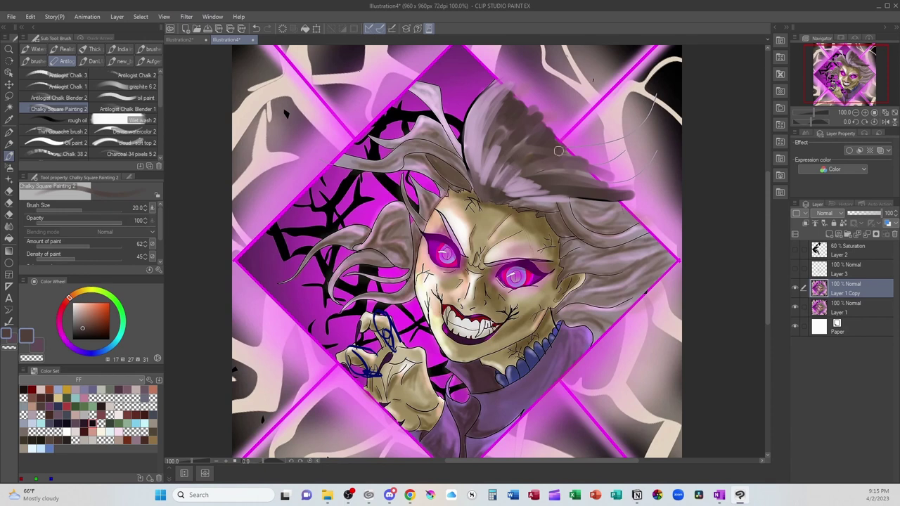
{"action": "left_click", "coordinate": [501, 144], "text": "alt"}
{"action": "left_click", "coordinate": [508, 110], "text": "alt"}
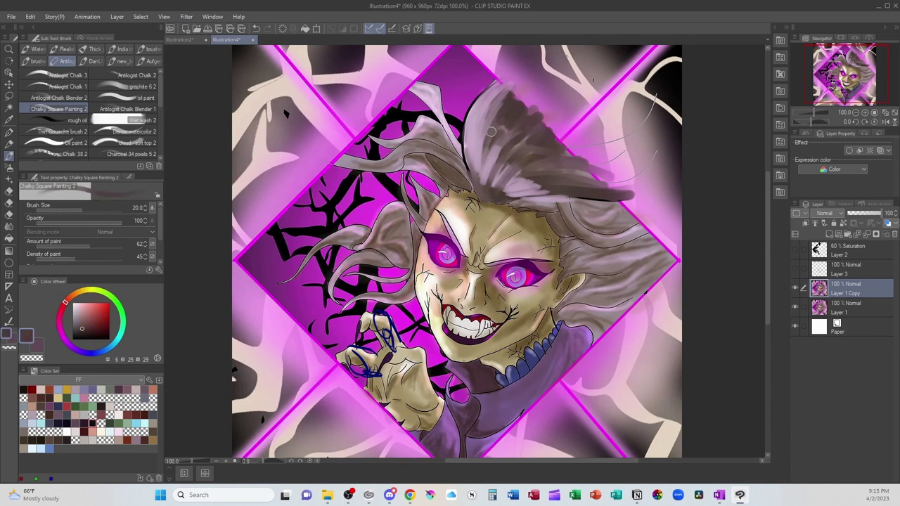
{"action": "left_click", "coordinate": [491, 156], "text": "alt"}
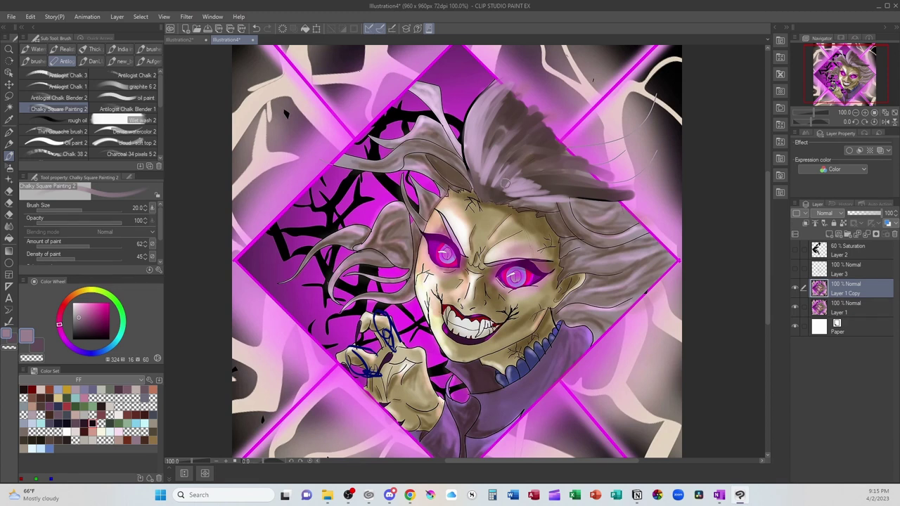
{"action": "mouse_move", "coordinate": [522, 177]}
{"action": "left_mouse_down"}
{"action": "mouse_move", "coordinate": [573, 170]}
{"action": "mouse_move", "coordinate": [568, 185]}
{"action": "mouse_move", "coordinate": [596, 197]}
{"action": "left_mouse_up"}
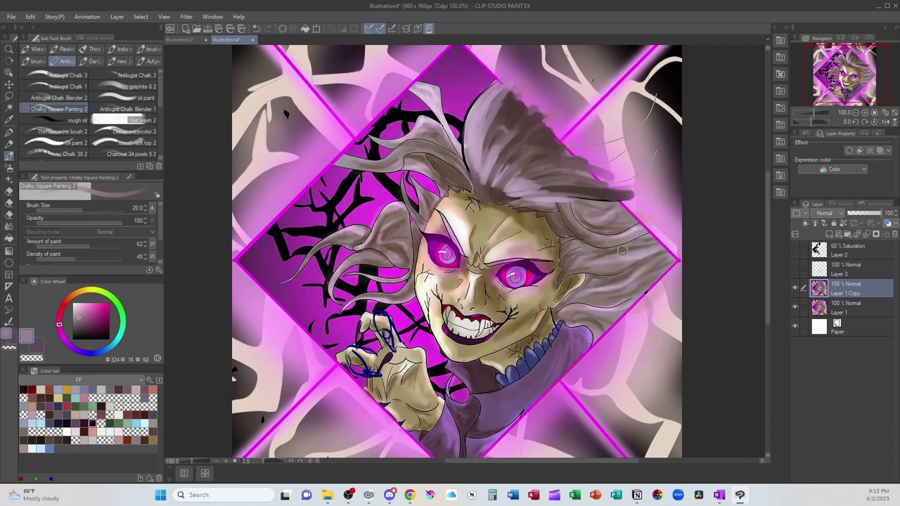
{"action": "left_click", "coordinate": [492, 189], "text": "alt"}
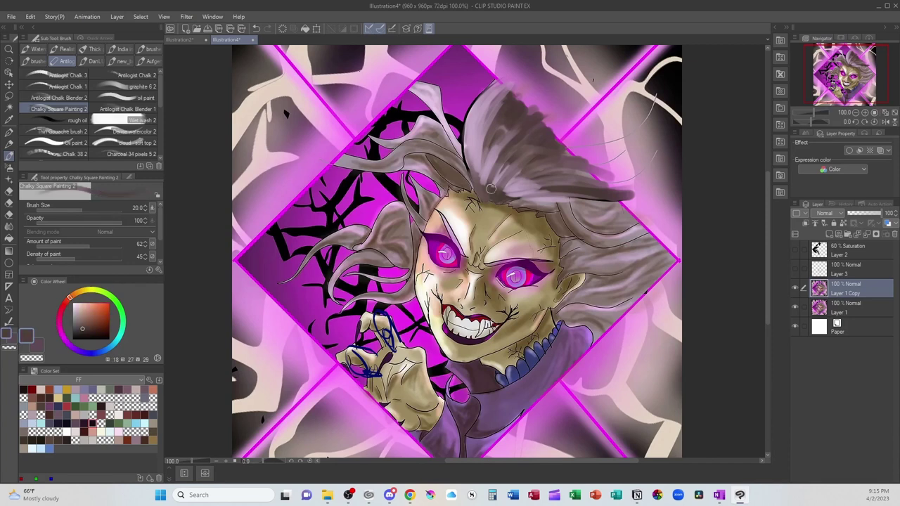
{"action": "left_click_drag", "start_coordinate": [506, 194], "coordinate": [594, 192]}
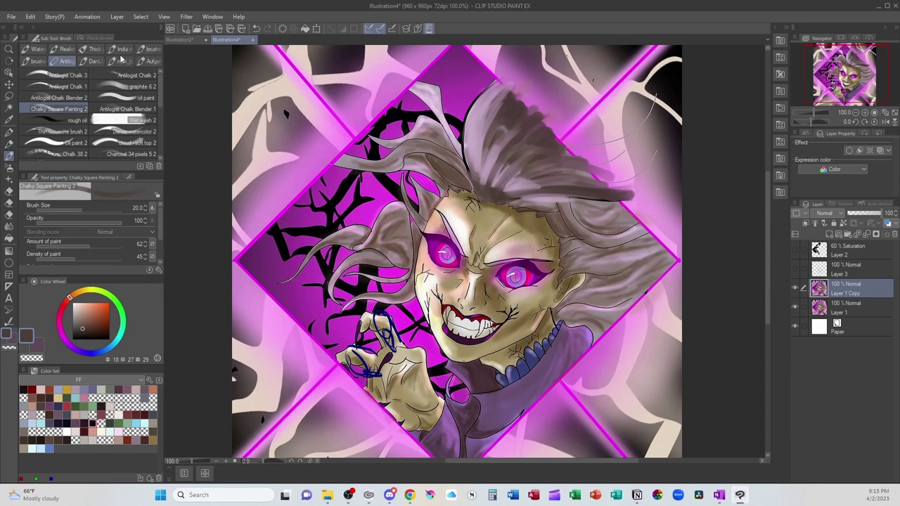
Paint dark brown strands from the roots and tips of the upswept lock with the Hair_Strands01 brush at size 17.
{"action": "left_click", "coordinate": [93, 61]}
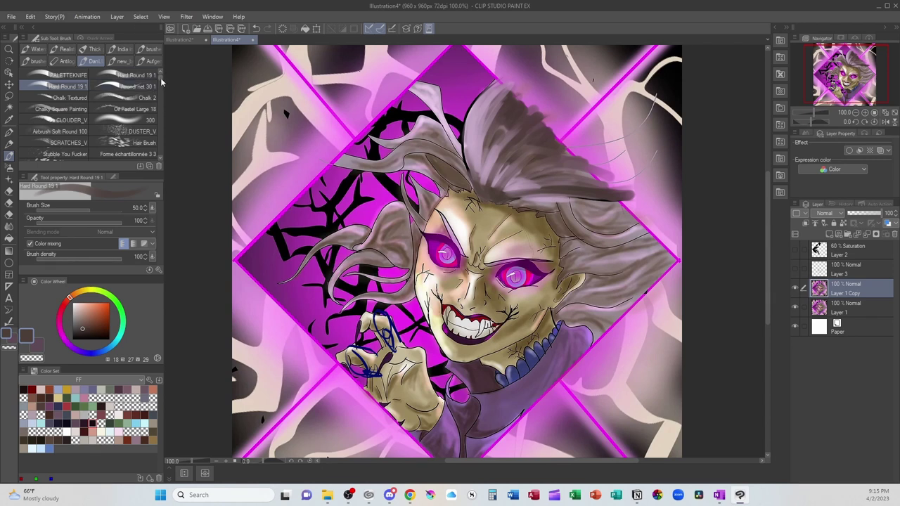
{"action": "left_click_drag", "start_coordinate": [161, 77], "coordinate": [161, 86]}
{"action": "left_click", "coordinate": [135, 133]}
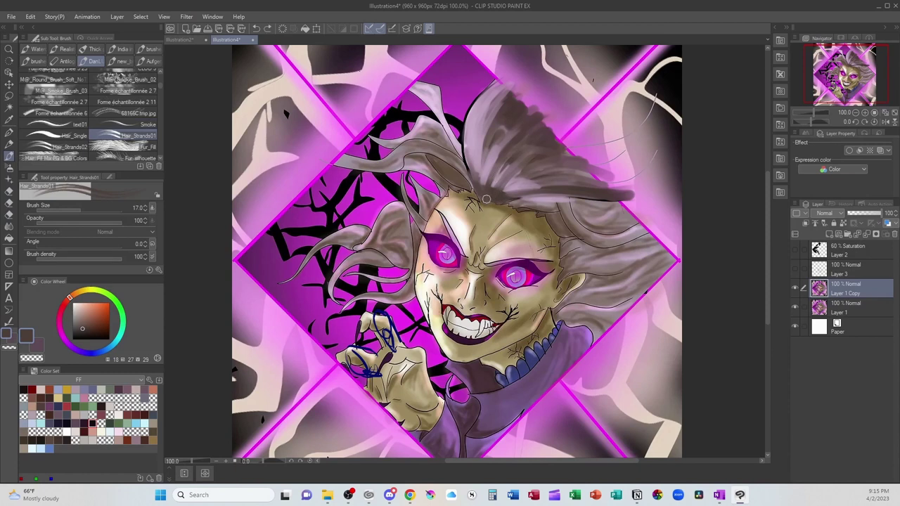
{"action": "mouse_move", "coordinate": [501, 197]}
{"action": "left_mouse_down"}
{"action": "mouse_move", "coordinate": [542, 188]}
{"action": "mouse_move", "coordinate": [580, 195]}
{"action": "left_mouse_up"}
{"action": "left_click_drag", "start_coordinate": [479, 184], "coordinate": [472, 156]}
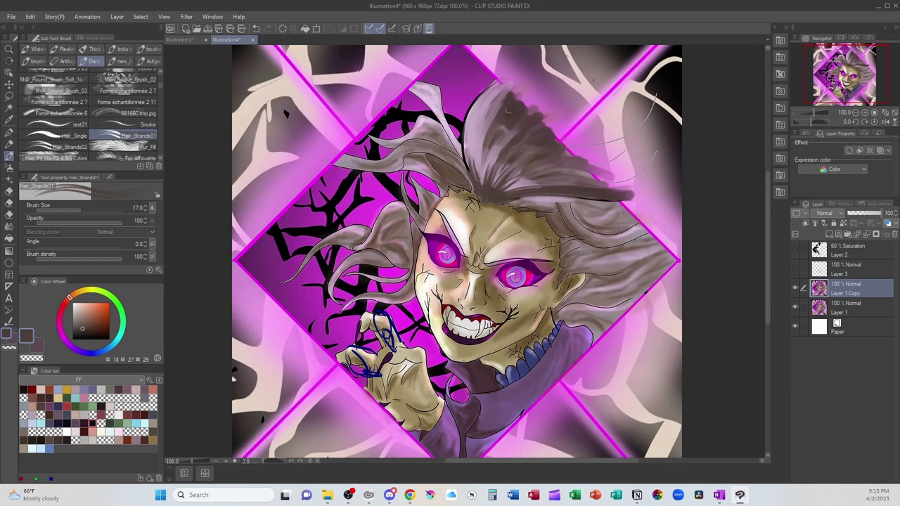
{"action": "mouse_move", "coordinate": [504, 98]}
{"action": "left_mouse_down"}
{"action": "mouse_move", "coordinate": [484, 114]}
{"action": "mouse_move", "coordinate": [495, 128]}
{"action": "left_mouse_up"}
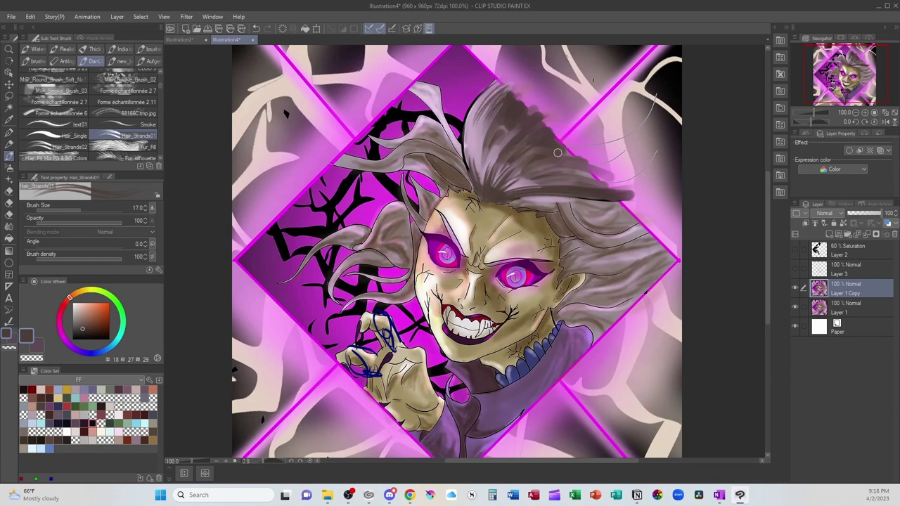
{"action": "left_click_drag", "start_coordinate": [551, 171], "coordinate": [607, 185]}
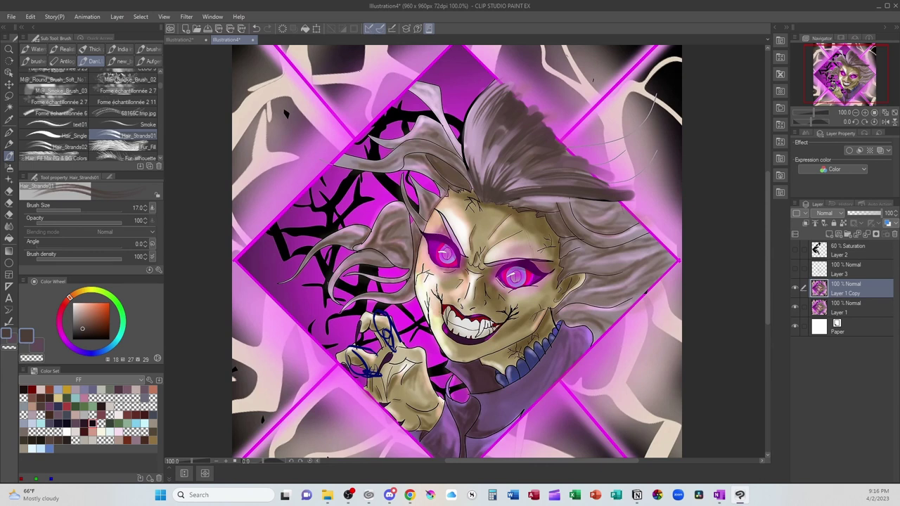
Sample the lock's pale lilac and paint light hair strands along its upper edge, lower section and front curve.
{"action": "left_click", "coordinate": [469, 133], "text": "alt"}
{"action": "mouse_move", "coordinate": [485, 105]}
{"action": "left_mouse_down"}
{"action": "mouse_move", "coordinate": [505, 184]}
{"action": "mouse_move", "coordinate": [521, 158]}
{"action": "mouse_move", "coordinate": [546, 144]}
{"action": "left_mouse_up"}
{"action": "mouse_move", "coordinate": [506, 179]}
{"action": "left_mouse_down"}
{"action": "mouse_move", "coordinate": [543, 152]}
{"action": "mouse_move", "coordinate": [527, 172]}
{"action": "mouse_move", "coordinate": [556, 170]}
{"action": "mouse_move", "coordinate": [507, 191]}
{"action": "mouse_move", "coordinate": [578, 184]}
{"action": "left_mouse_up"}
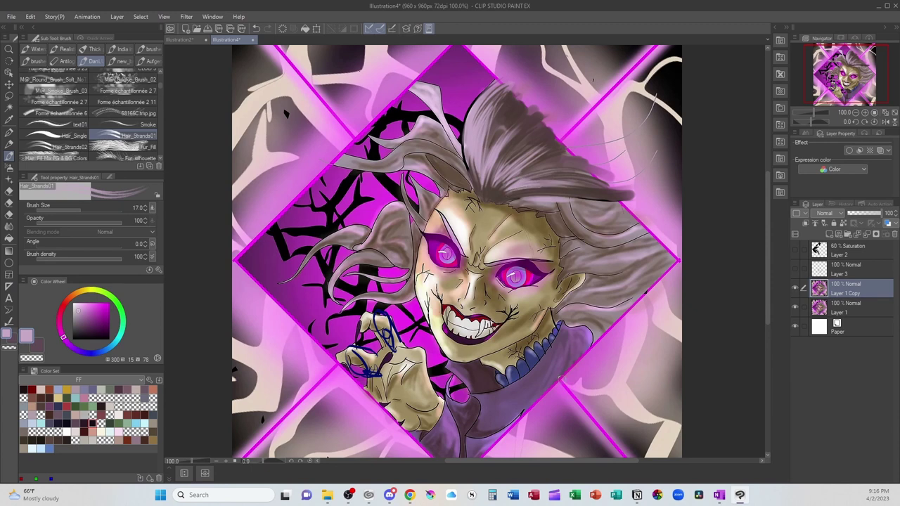
{"action": "left_click_drag", "start_coordinate": [468, 150], "coordinate": [488, 96]}
Lighten the lilac to a near-white pink and add bright strand highlights across the middle of the upswept lock.
{"action": "left_click", "coordinate": [80, 306]}
{"action": "left_click", "coordinate": [76, 303]}
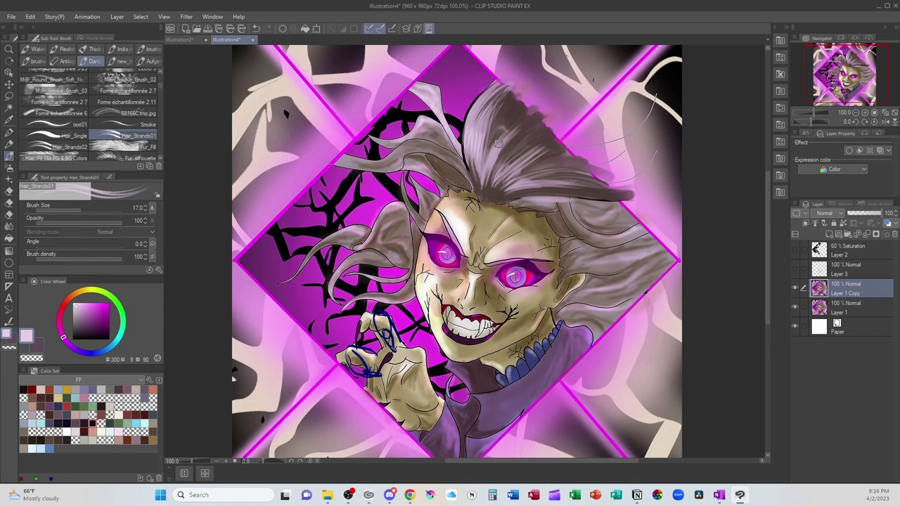
{"action": "mouse_move", "coordinate": [498, 144]}
{"action": "left_mouse_down"}
{"action": "mouse_move", "coordinate": [484, 178]}
{"action": "mouse_move", "coordinate": [497, 180]}
{"action": "left_mouse_up"}
{"action": "left_click_drag", "start_coordinate": [526, 163], "coordinate": [504, 184]}
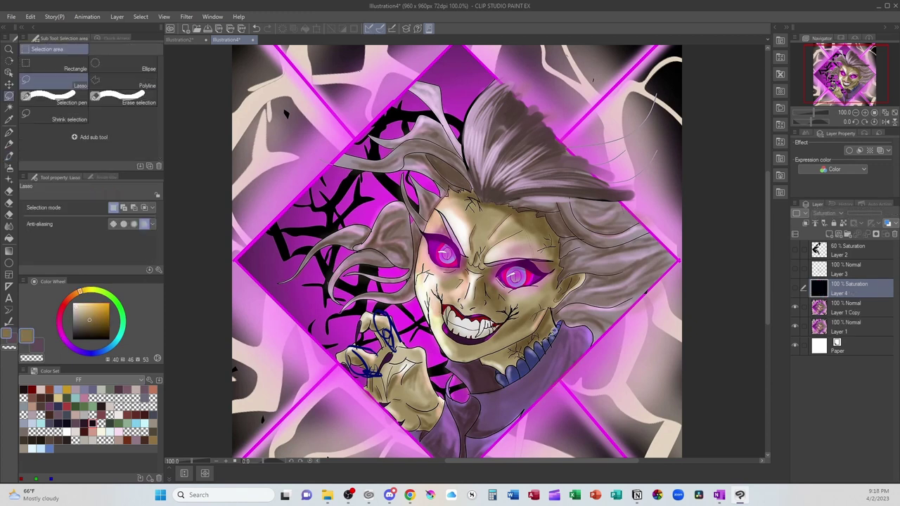
Clear the trial lasso selection, make Layer 1 Copy active with the Hair_Strands01 brush, and sample skin tones around the face.
{"action": "left_click_drag", "start_coordinate": [555, 325], "coordinate": [553, 335]}
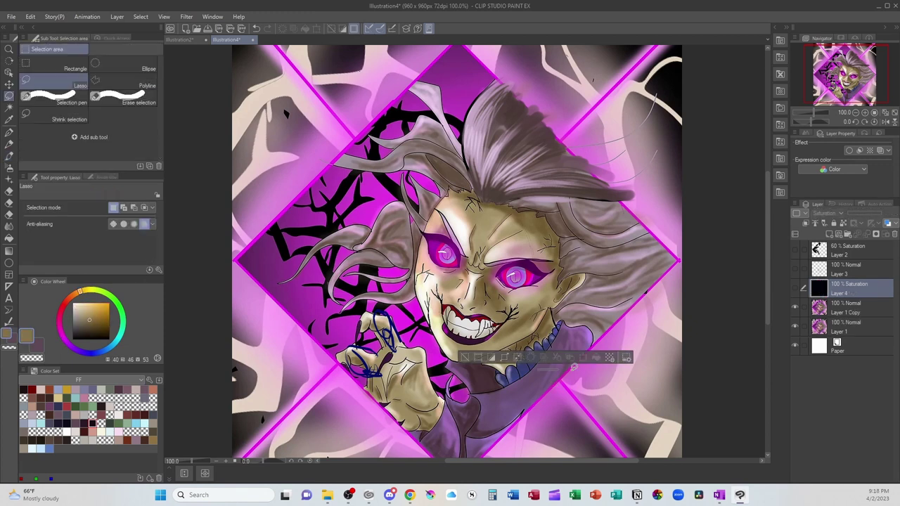
{"action": "left_click", "coordinate": [573, 369]}
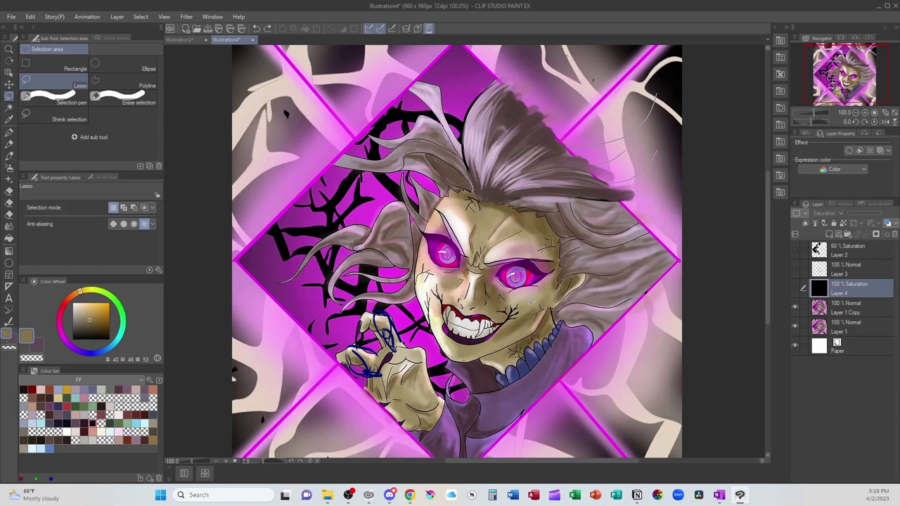
{"action": "key", "text": "b"}
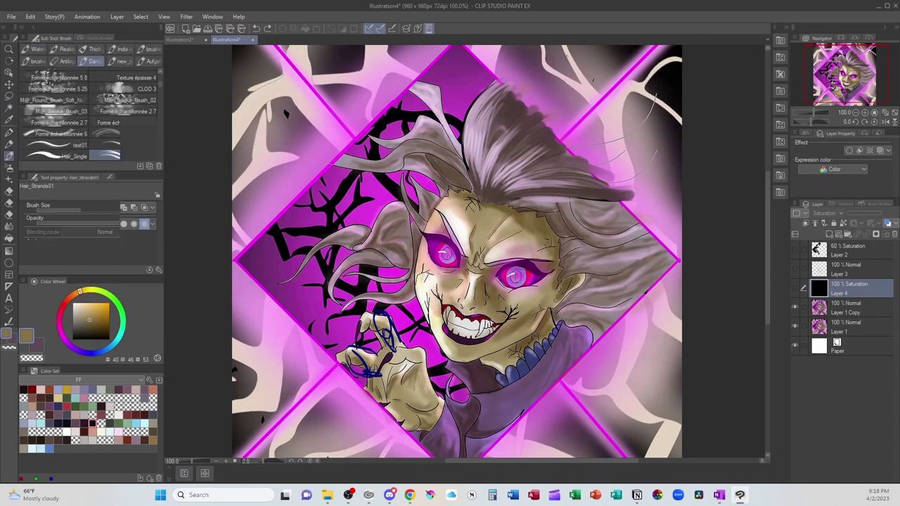
{"action": "key", "text": "alt+bracketleft"}
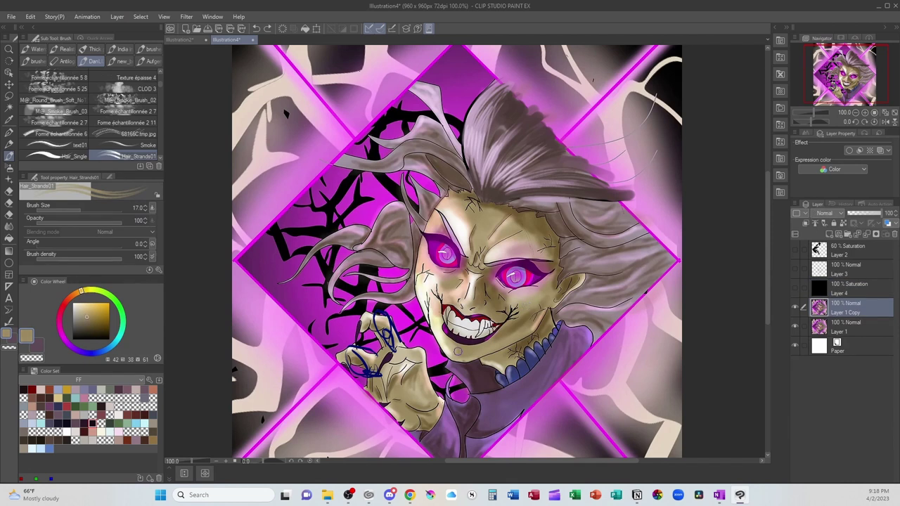
{"action": "left_click", "coordinate": [427, 268], "text": "alt"}
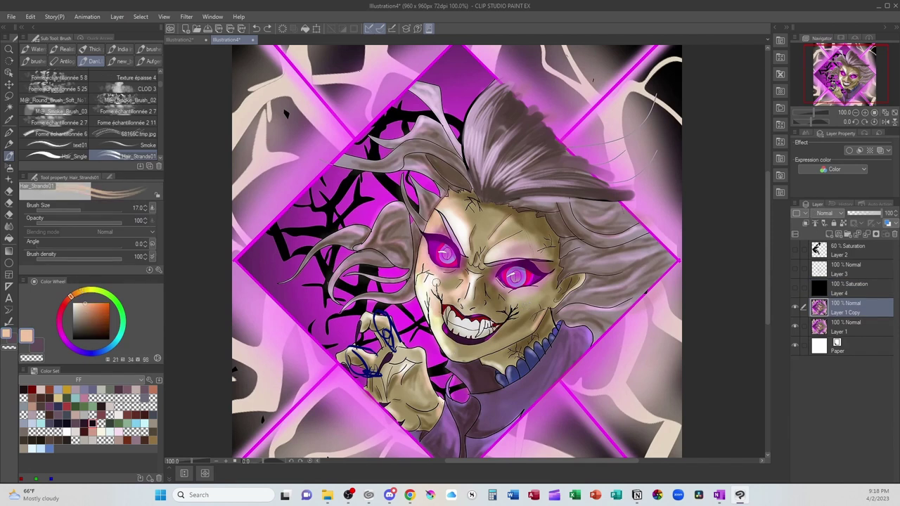
{"action": "left_click", "coordinate": [532, 250], "text": "alt"}
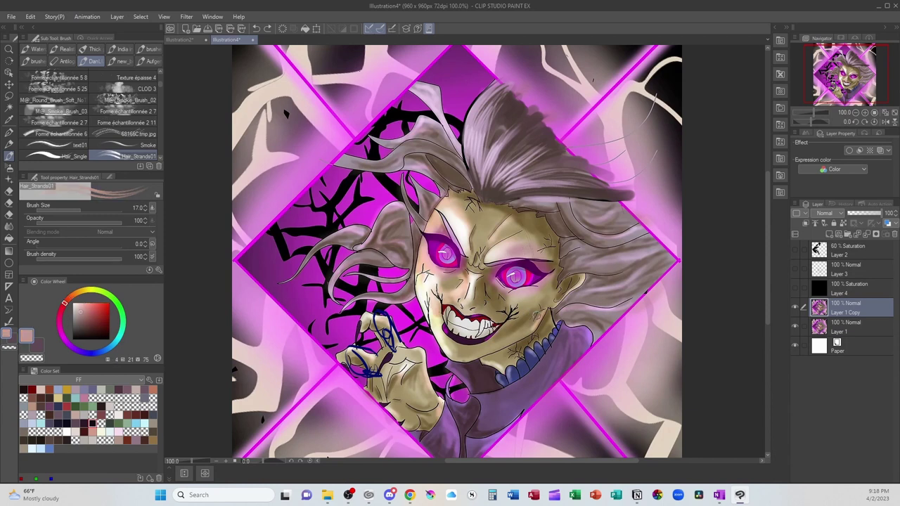
{"action": "left_click", "coordinate": [532, 326], "text": "alt"}
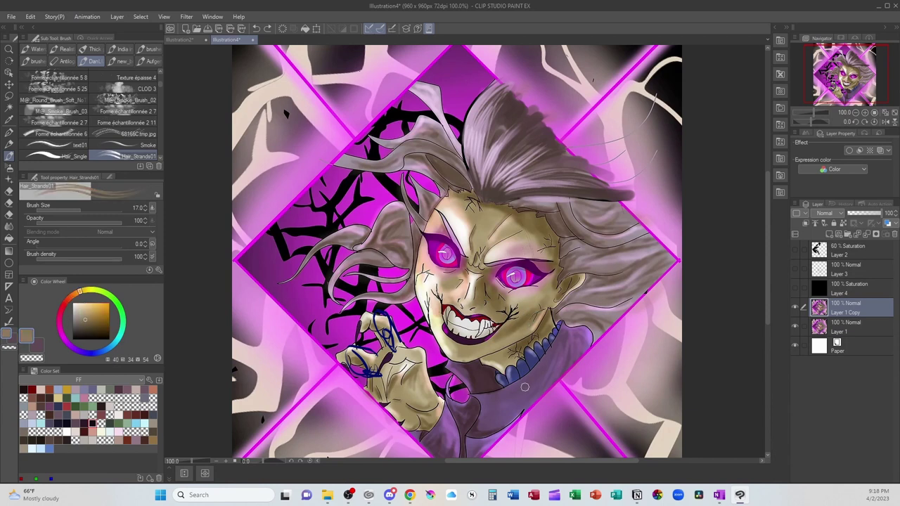
Pick a salmon red and tint the face's skin shadows on a new layer set to Soft light.
{"action": "left_click", "coordinate": [91, 311]}
{"action": "left_click", "coordinate": [68, 299]}
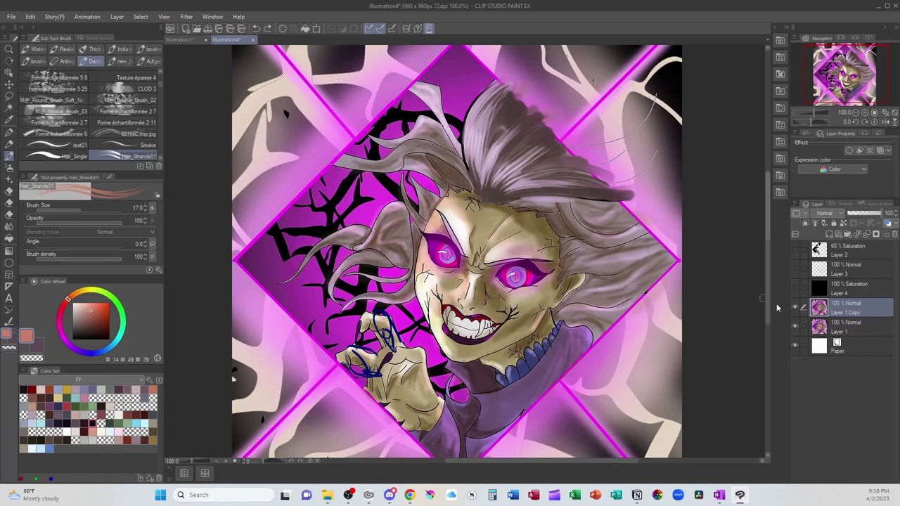
{"action": "left_click", "coordinate": [826, 213]}
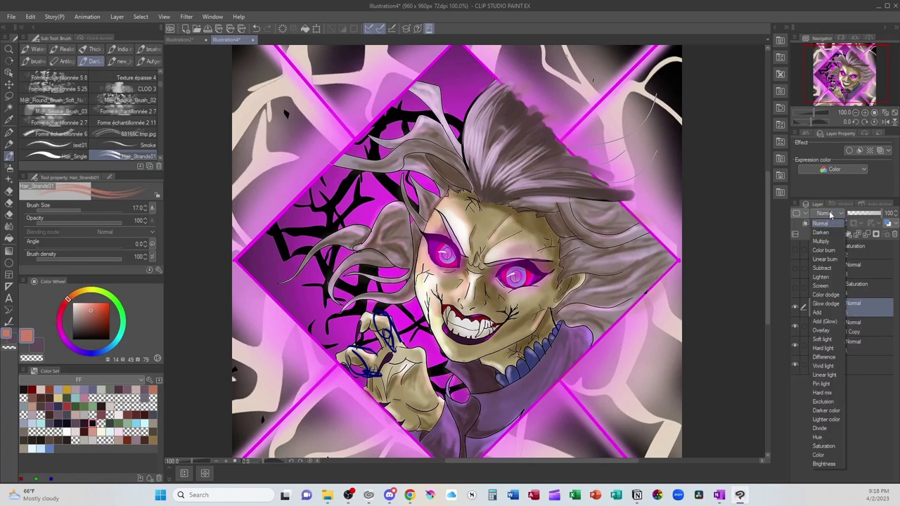
{"action": "left_click", "coordinate": [836, 339]}
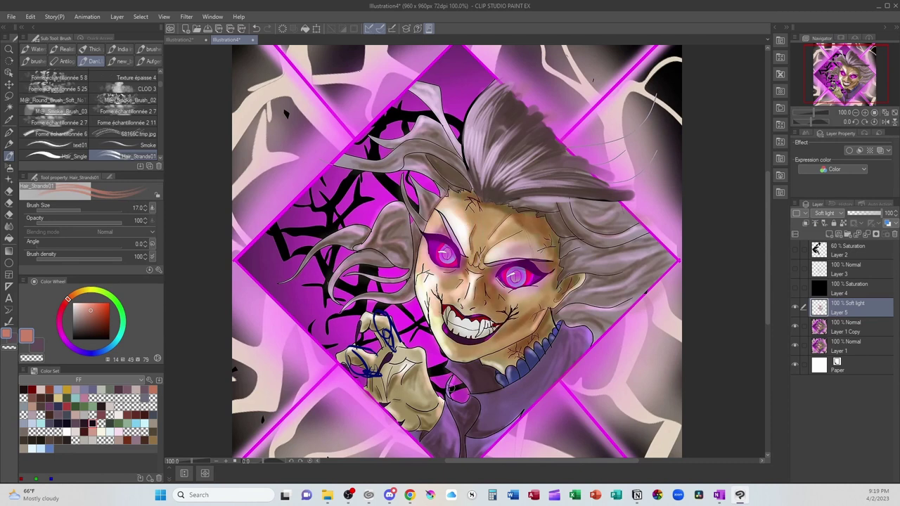
Add a new layer above Layer 1 Copy and shade under the nose in dark reddish brown with Chalky Square Painting 2.
{"action": "scroll", "coordinate": [449, 391], "scroll_direction": "up", "scroll_amount": 1}
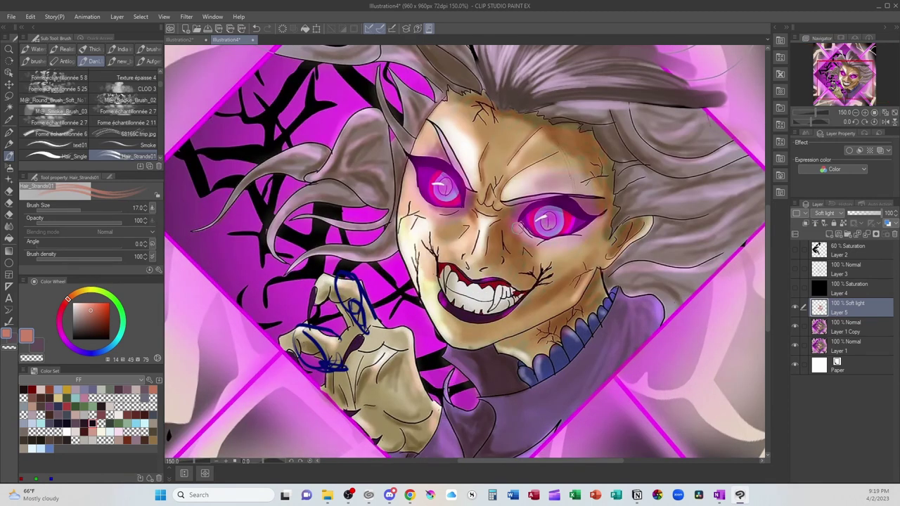
{"action": "left_click_drag", "start_coordinate": [97, 317], "coordinate": [102, 321]}
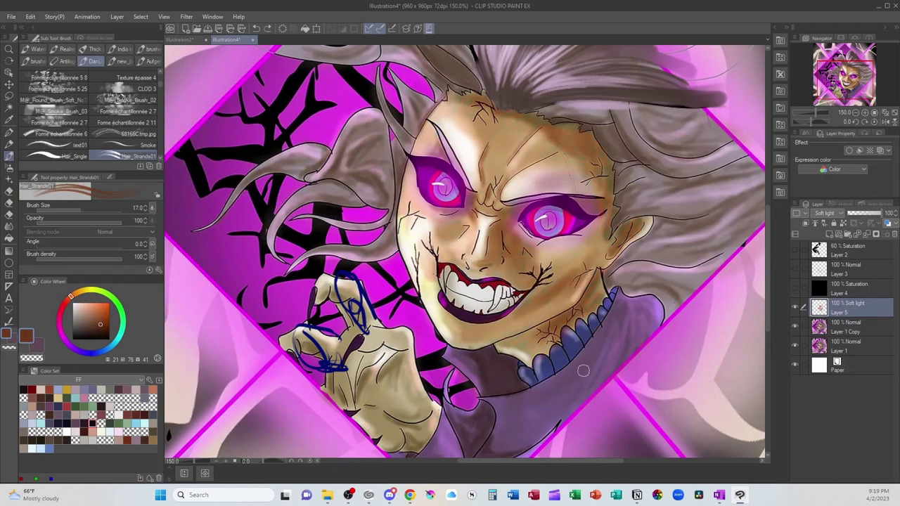
{"action": "left_click", "coordinate": [835, 328]}
{"action": "left_click", "coordinate": [830, 234]}
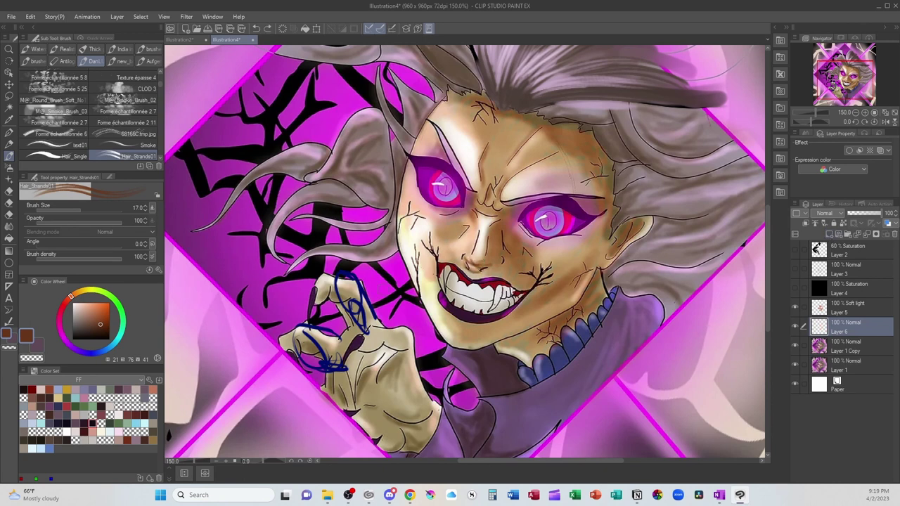
{"action": "left_click", "coordinate": [65, 61]}
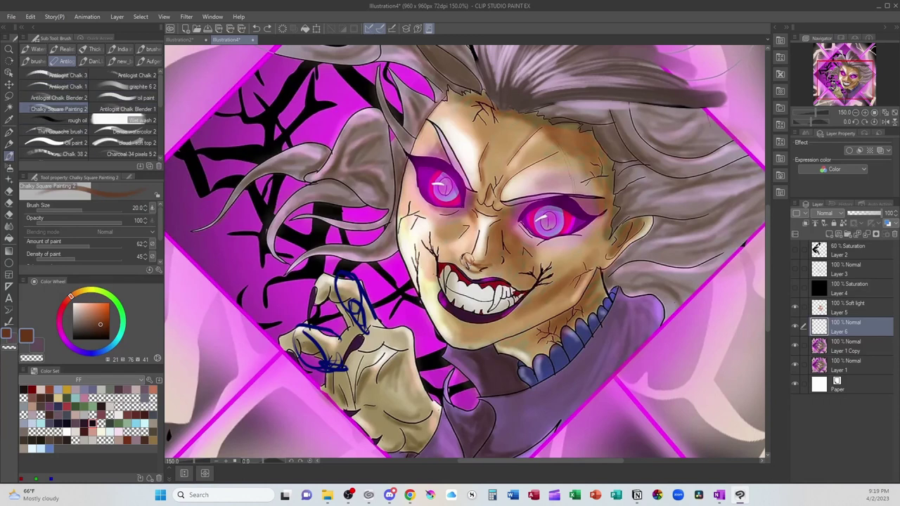
{"action": "left_click_drag", "start_coordinate": [461, 255], "coordinate": [497, 266]}
On Layer 1 Copy, sample the skin shadow colour, shift it to a deep dark red, and block in shadows beside the nose and across the cheek.
{"action": "left_click", "coordinate": [843, 334]}
{"action": "left_click", "coordinate": [498, 232], "text": "alt"}
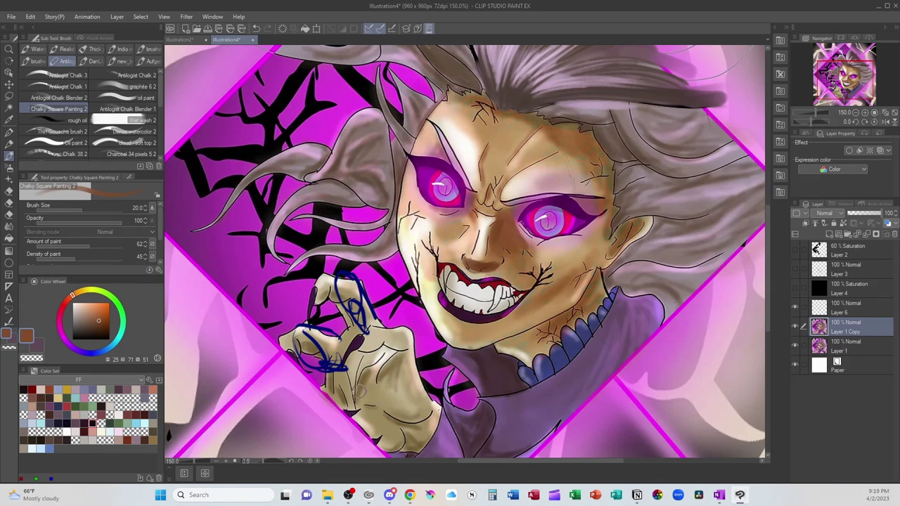
{"action": "left_click_drag", "start_coordinate": [100, 321], "coordinate": [102, 326]}
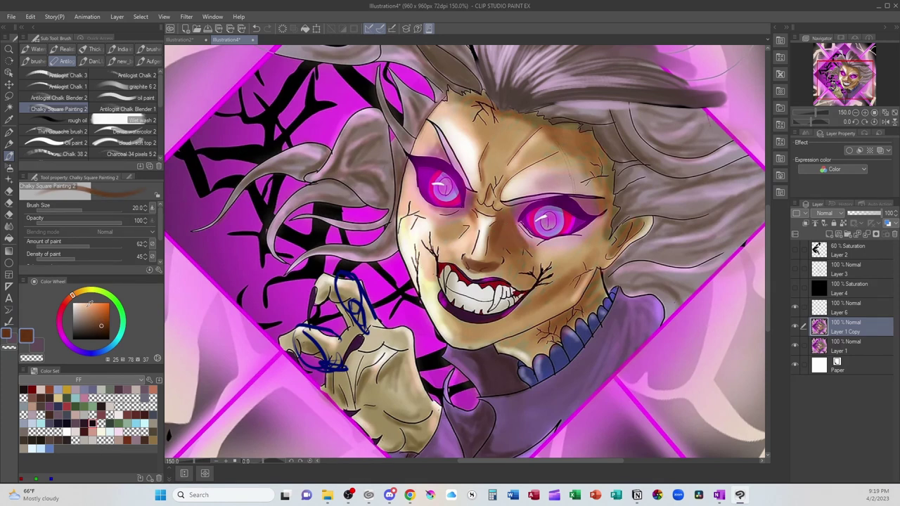
{"action": "left_click", "coordinate": [69, 306]}
{"action": "mouse_move", "coordinate": [507, 226]}
{"action": "left_mouse_down"}
{"action": "mouse_move", "coordinate": [498, 248]}
{"action": "mouse_move", "coordinate": [503, 212]}
{"action": "mouse_move", "coordinate": [528, 201]}
{"action": "mouse_move", "coordinate": [494, 255]}
{"action": "mouse_move", "coordinate": [603, 232]}
{"action": "mouse_move", "coordinate": [549, 313]}
{"action": "mouse_move", "coordinate": [498, 335]}
{"action": "mouse_move", "coordinate": [588, 264]}
{"action": "mouse_move", "coordinate": [564, 271]}
{"action": "mouse_move", "coordinate": [526, 259]}
{"action": "mouse_move", "coordinate": [557, 290]}
{"action": "mouse_move", "coordinate": [518, 223]}
{"action": "mouse_move", "coordinate": [545, 275]}
{"action": "left_mouse_up"}
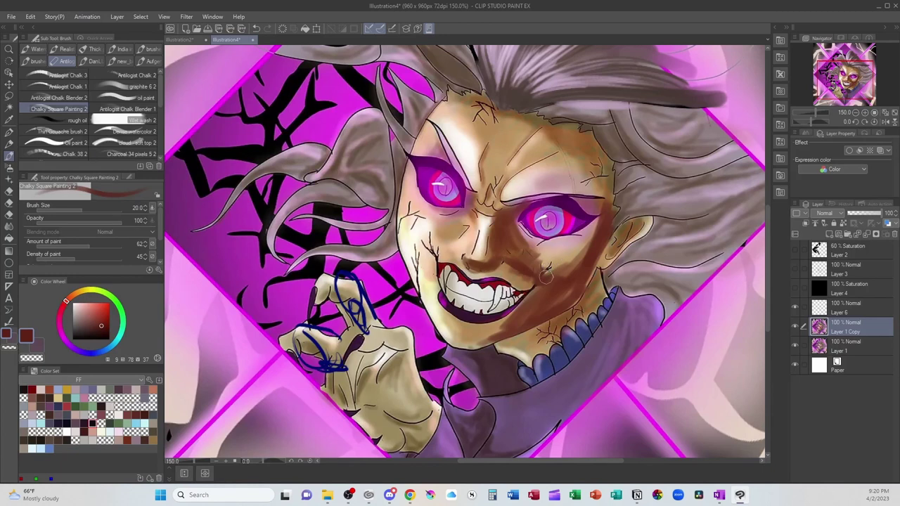
Deepen the dark red shadow along the shaded side of the nose, the adjoining cheek and the jaw on Layer 1 Copy.
{"action": "left_click_drag", "start_coordinate": [509, 330], "coordinate": [498, 350]}
{"action": "mouse_move", "coordinate": [496, 228]}
{"action": "left_mouse_down"}
{"action": "mouse_move", "coordinate": [488, 255]}
{"action": "mouse_move", "coordinate": [496, 260]}
{"action": "left_mouse_up"}
{"action": "left_click_drag", "start_coordinate": [502, 232], "coordinate": [501, 256]}
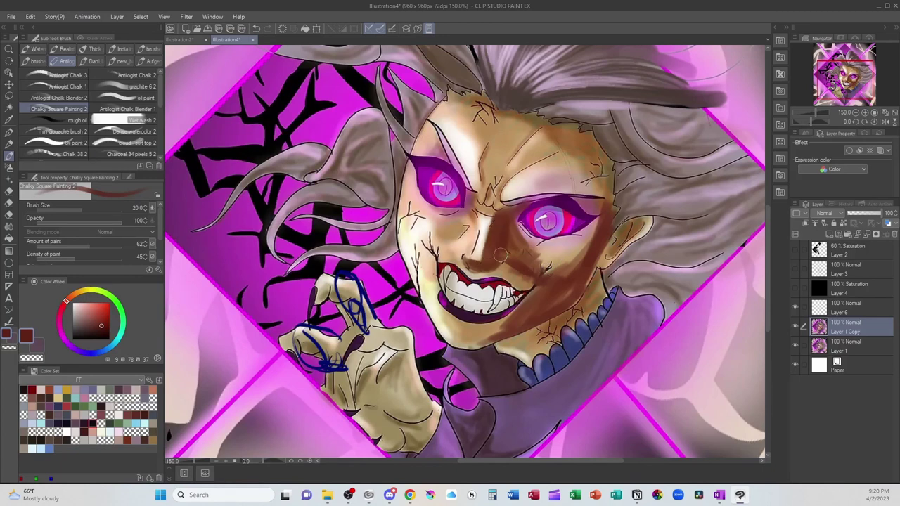
{"action": "left_click_drag", "start_coordinate": [509, 216], "coordinate": [528, 259]}
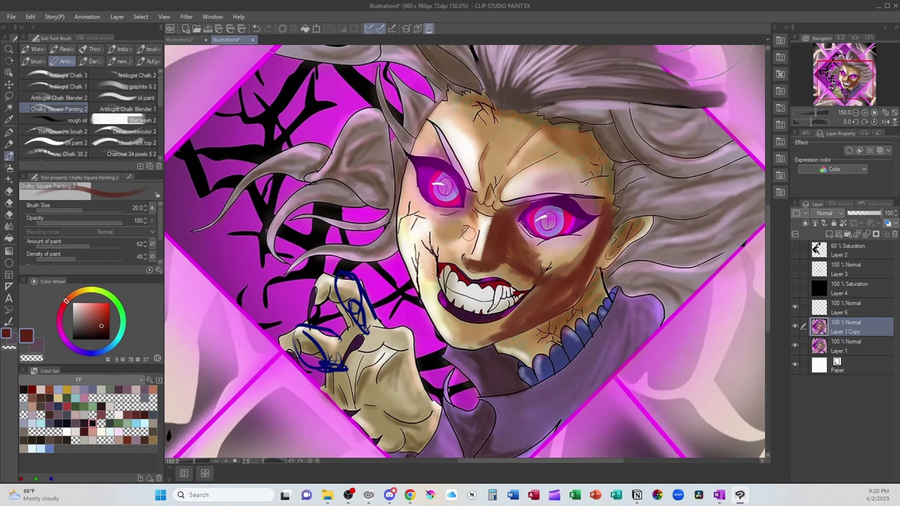
Sample a peach skin tone beside the nose, shift it to salmon red, and warm the nose tip and bridge.
{"action": "left_click", "coordinate": [468, 238], "text": "alt"}
{"action": "left_click_drag", "start_coordinate": [476, 211], "coordinate": [464, 218]}
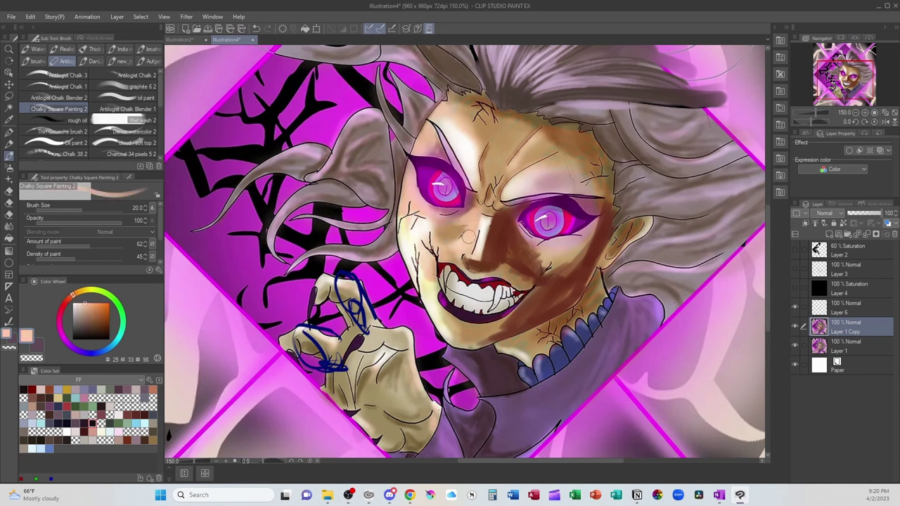
{"action": "left_click_drag", "start_coordinate": [478, 263], "coordinate": [488, 263]}
{"action": "left_click", "coordinate": [91, 309]}
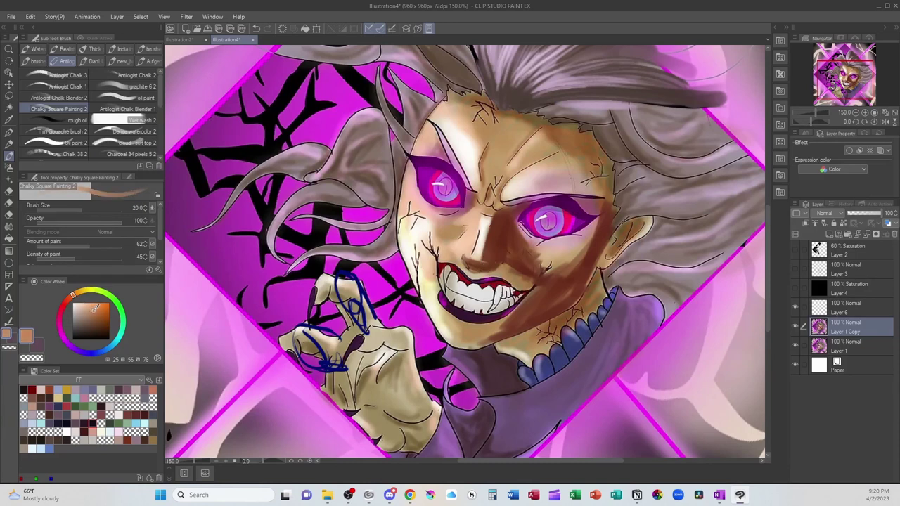
{"action": "left_click_drag", "start_coordinate": [73, 296], "coordinate": [79, 301]}
{"action": "mouse_move", "coordinate": [471, 264]}
{"action": "left_mouse_down"}
{"action": "mouse_move", "coordinate": [488, 256]}
{"action": "mouse_move", "coordinate": [492, 225]}
{"action": "mouse_move", "coordinate": [482, 220]}
{"action": "left_mouse_up"}
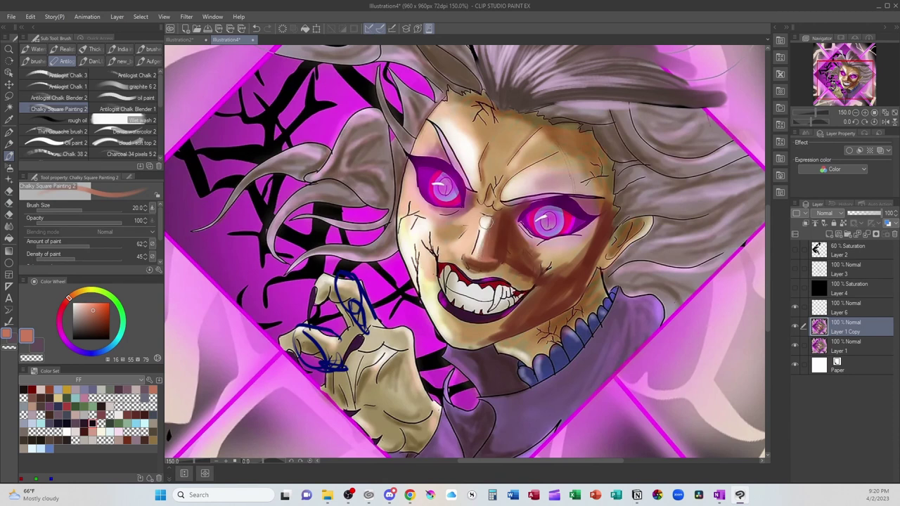
Sample near-white, beige and salmon tones around the nose and soften the highlight along its bridge.
{"action": "left_click", "coordinate": [482, 220], "text": "alt"}
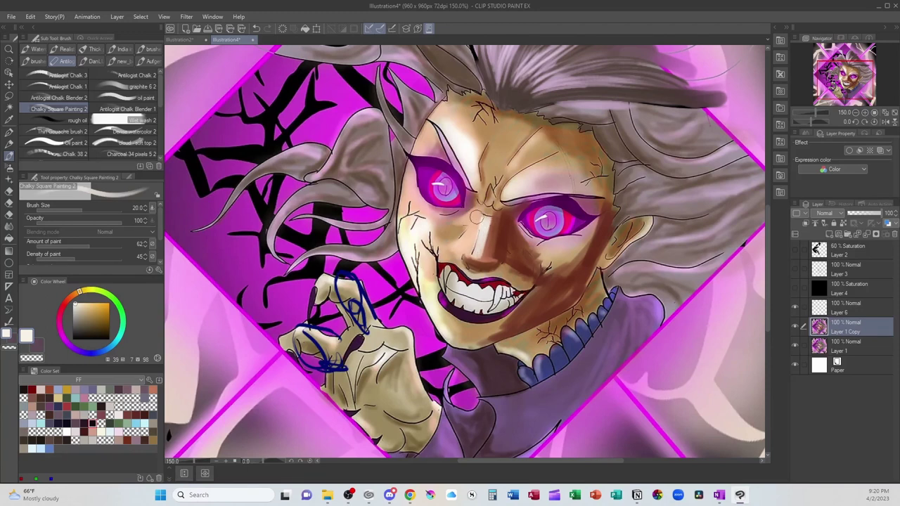
{"action": "left_click", "coordinate": [476, 217], "text": "alt"}
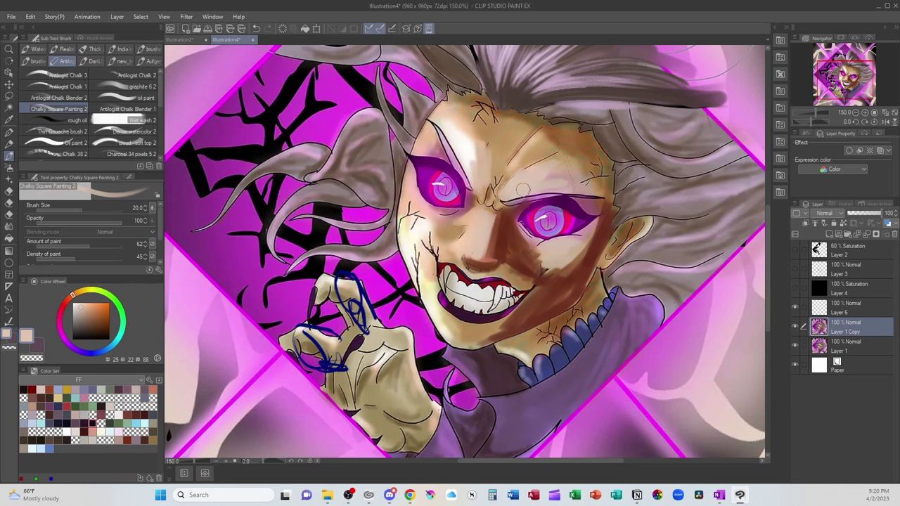
{"action": "left_click", "coordinate": [506, 246], "text": "alt"}
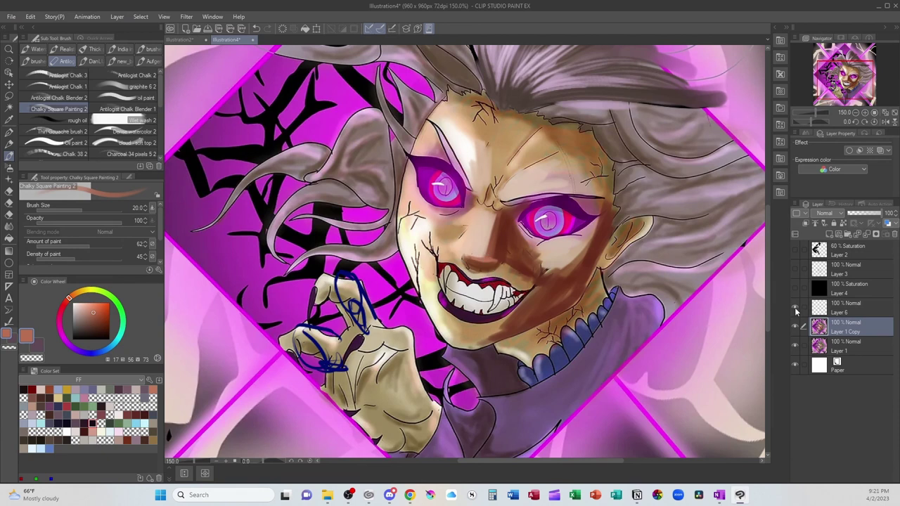
On Layer 6, paint salmon over the nose tip and side, and add a highlight with sampled white.
{"action": "left_click", "coordinate": [837, 307]}
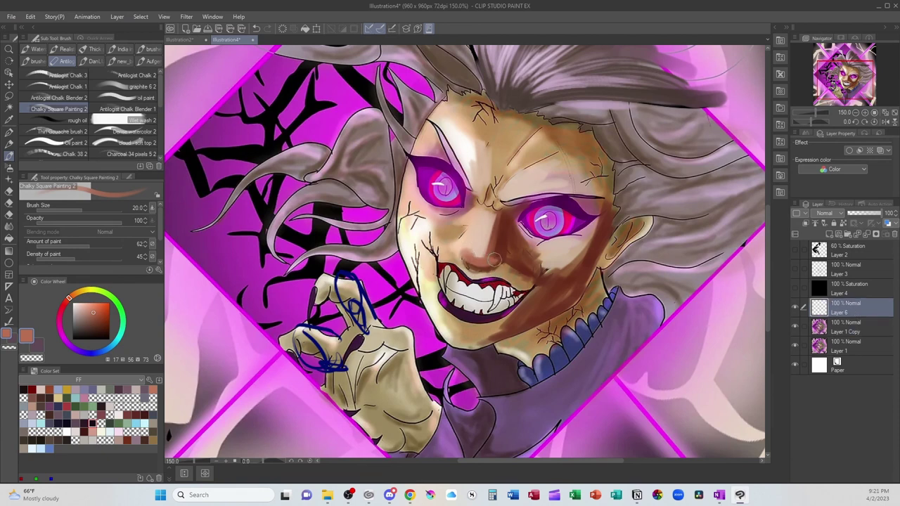
{"action": "left_click_drag", "start_coordinate": [497, 246], "coordinate": [495, 220]}
{"action": "left_click", "coordinate": [470, 162], "text": "alt"}
{"action": "left_click_drag", "start_coordinate": [476, 254], "coordinate": [483, 255]}
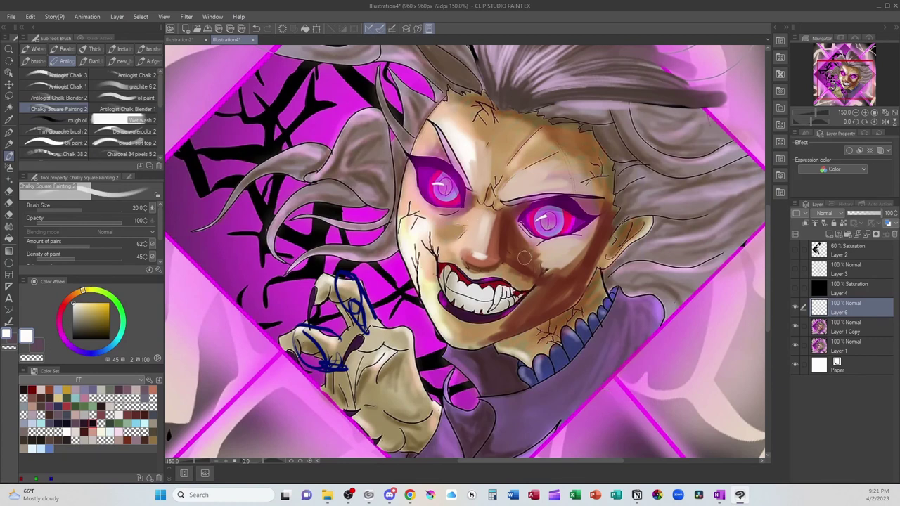
Sample the dark reddish-brown shadow and extend it over the shaded cheek, jaw, temple, forehead creases and brow area.
{"action": "left_click", "coordinate": [504, 224], "text": "alt"}
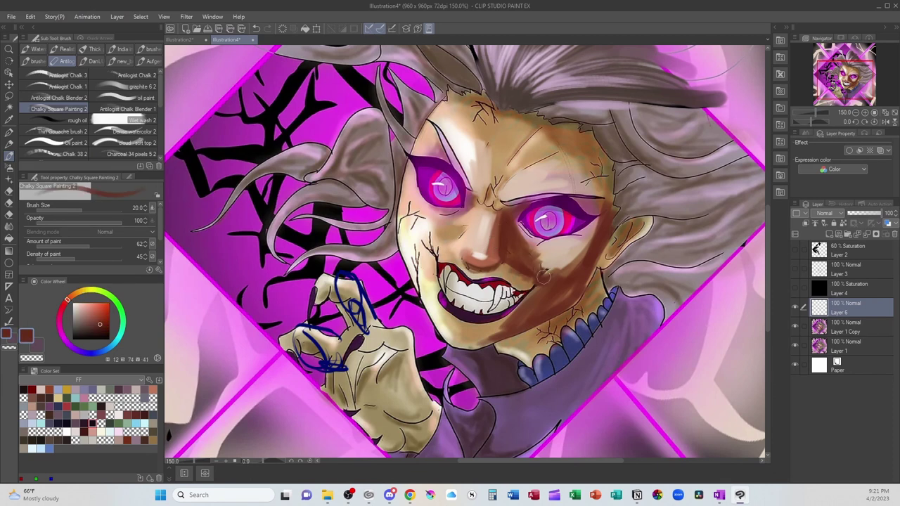
{"action": "mouse_move", "coordinate": [544, 277]}
{"action": "left_mouse_down"}
{"action": "mouse_move", "coordinate": [577, 261]}
{"action": "mouse_move", "coordinate": [590, 226]}
{"action": "left_mouse_up"}
{"action": "mouse_move", "coordinate": [588, 283]}
{"action": "left_mouse_down"}
{"action": "mouse_move", "coordinate": [577, 322]}
{"action": "mouse_move", "coordinate": [590, 308]}
{"action": "mouse_move", "coordinate": [573, 323]}
{"action": "mouse_move", "coordinate": [543, 346]}
{"action": "left_mouse_up"}
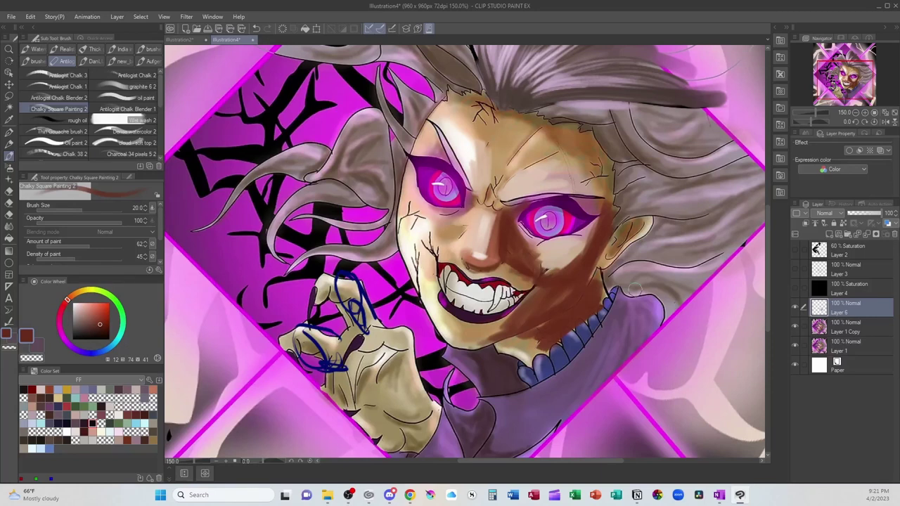
{"action": "mouse_move", "coordinate": [597, 153]}
{"action": "left_mouse_down"}
{"action": "mouse_move", "coordinate": [608, 205]}
{"action": "mouse_move", "coordinate": [592, 149]}
{"action": "mouse_move", "coordinate": [574, 138]}
{"action": "mouse_move", "coordinate": [564, 149]}
{"action": "mouse_move", "coordinate": [576, 137]}
{"action": "mouse_move", "coordinate": [556, 118]}
{"action": "mouse_move", "coordinate": [520, 140]}
{"action": "left_mouse_up"}
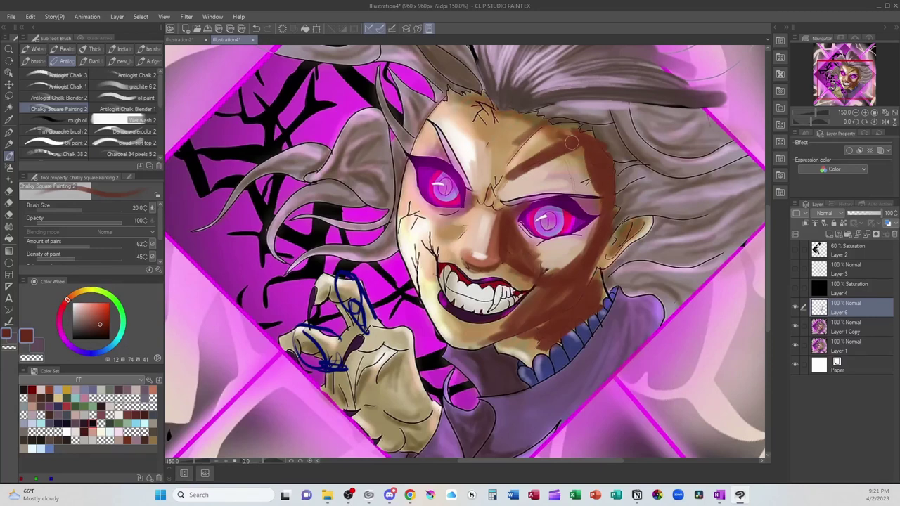
{"action": "left_click_drag", "start_coordinate": [592, 179], "coordinate": [582, 178]}
{"action": "left_click_drag", "start_coordinate": [494, 191], "coordinate": [531, 203]}
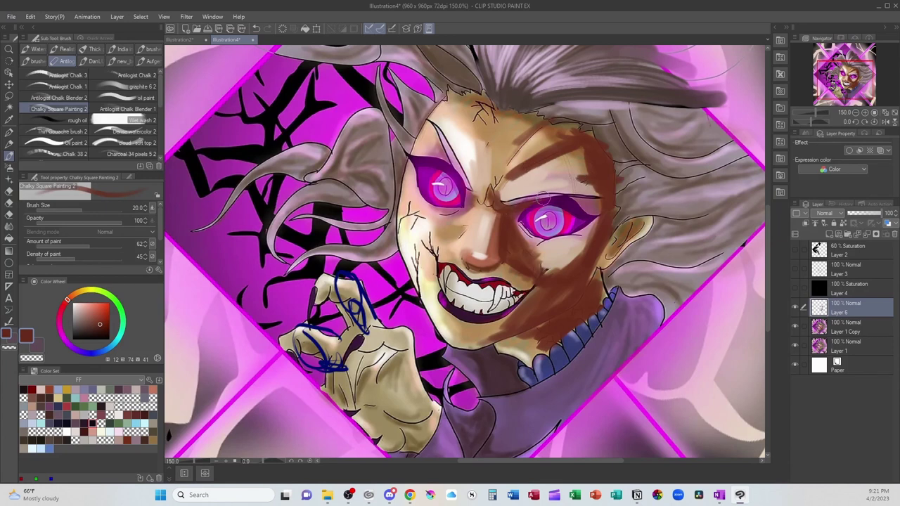
{"action": "mouse_move", "coordinate": [519, 165]}
{"action": "left_mouse_down"}
{"action": "mouse_move", "coordinate": [498, 196]}
{"action": "mouse_move", "coordinate": [471, 160]}
{"action": "mouse_move", "coordinate": [492, 193]}
{"action": "left_mouse_up"}
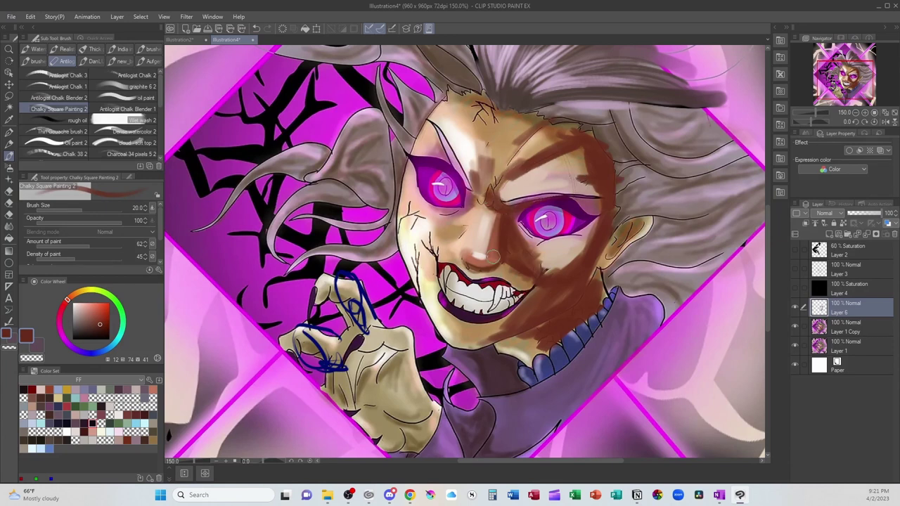
Sample hot pink from the iris on the shaded side and brush it below and above that eye.
{"action": "left_click", "coordinate": [492, 256], "text": "alt"}
{"action": "left_click", "coordinate": [568, 219], "text": "alt"}
{"action": "mouse_move", "coordinate": [543, 246]}
{"action": "left_mouse_down"}
{"action": "mouse_move", "coordinate": [575, 238]}
{"action": "mouse_move", "coordinate": [575, 254]}
{"action": "left_mouse_up"}
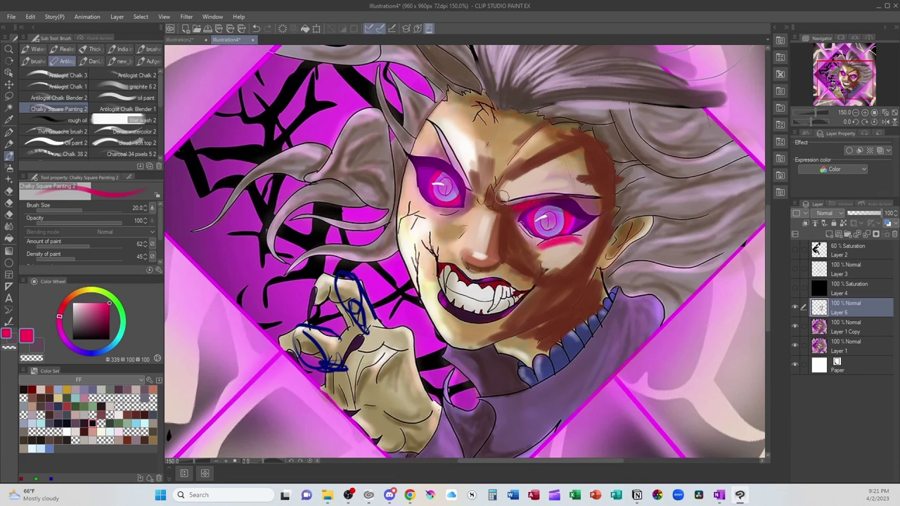
{"action": "mouse_move", "coordinate": [503, 199]}
{"action": "left_mouse_down"}
{"action": "mouse_move", "coordinate": [546, 194]}
{"action": "mouse_move", "coordinate": [509, 203]}
{"action": "mouse_move", "coordinate": [540, 219]}
{"action": "mouse_move", "coordinate": [573, 200]}
{"action": "mouse_move", "coordinate": [594, 153]}
{"action": "mouse_move", "coordinate": [576, 199]}
{"action": "mouse_move", "coordinate": [597, 195]}
{"action": "left_mouse_up"}
{"action": "mouse_move", "coordinate": [539, 200]}
{"action": "left_mouse_down"}
{"action": "mouse_move", "coordinate": [502, 195]}
{"action": "mouse_move", "coordinate": [557, 186]}
{"action": "mouse_move", "coordinate": [528, 193]}
{"action": "left_mouse_up"}
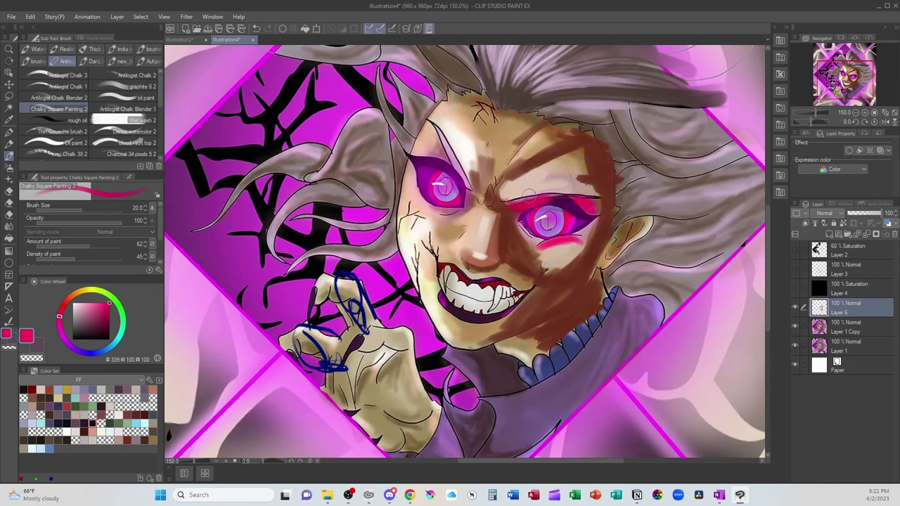
Shade above the eye on the dark side with brown sampled from the hair, and rim both eyes with sampled crimson.
{"action": "left_click", "coordinate": [618, 93], "text": "alt"}
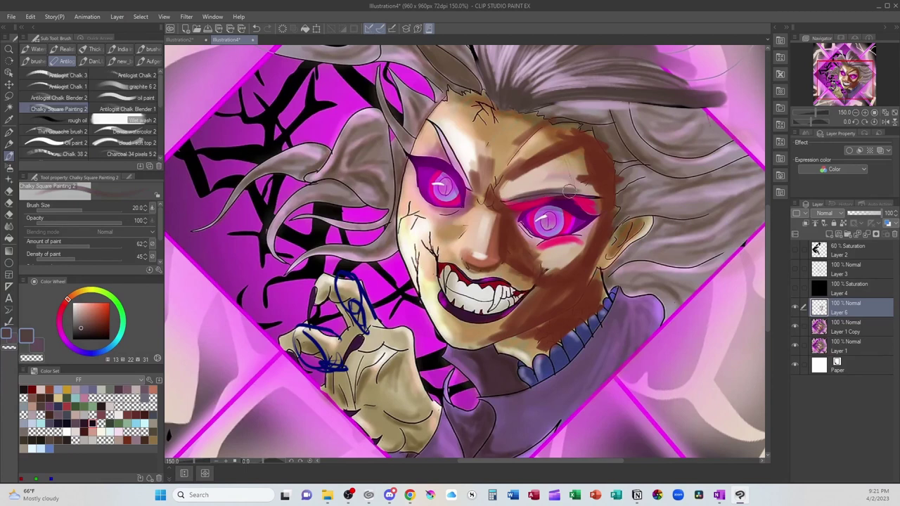
{"action": "mouse_move", "coordinate": [570, 190]}
{"action": "left_mouse_down"}
{"action": "mouse_move", "coordinate": [601, 190]}
{"action": "mouse_move", "coordinate": [505, 201]}
{"action": "mouse_move", "coordinate": [566, 187]}
{"action": "mouse_move", "coordinate": [510, 207]}
{"action": "mouse_move", "coordinate": [585, 192]}
{"action": "mouse_move", "coordinate": [550, 198]}
{"action": "mouse_move", "coordinate": [581, 204]}
{"action": "left_mouse_up"}
{"action": "left_click", "coordinate": [529, 205], "text": "alt"}
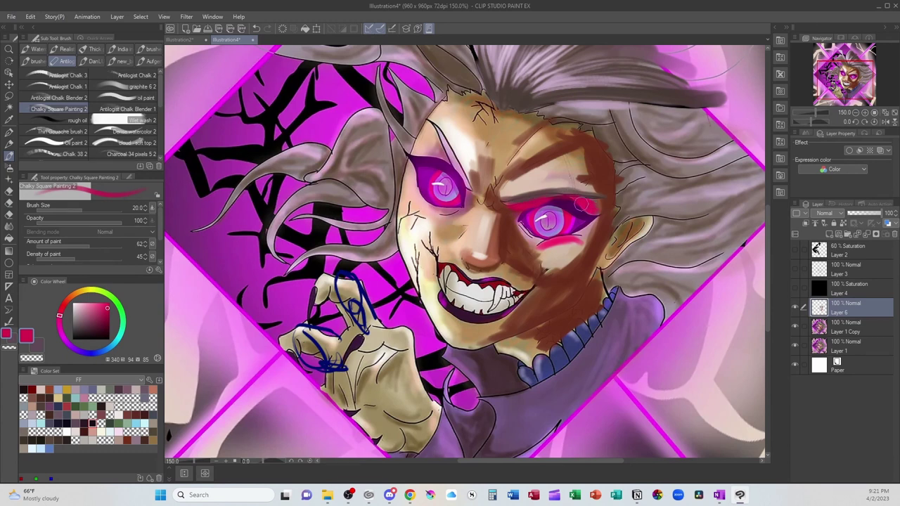
{"action": "mouse_move", "coordinate": [514, 219]}
{"action": "left_mouse_down"}
{"action": "mouse_move", "coordinate": [523, 232]}
{"action": "mouse_move", "coordinate": [580, 234]}
{"action": "mouse_move", "coordinate": [540, 241]}
{"action": "left_mouse_up"}
{"action": "mouse_move", "coordinate": [464, 207]}
{"action": "left_mouse_down"}
{"action": "mouse_move", "coordinate": [464, 179]}
{"action": "mouse_move", "coordinate": [416, 196]}
{"action": "mouse_move", "coordinate": [465, 208]}
{"action": "left_mouse_up"}
Sample reddish-brown tones to blend the cheek highlight below the shaded eye, and fill in the jaw and neck shadow.
{"action": "left_click", "coordinate": [566, 248], "text": "alt"}
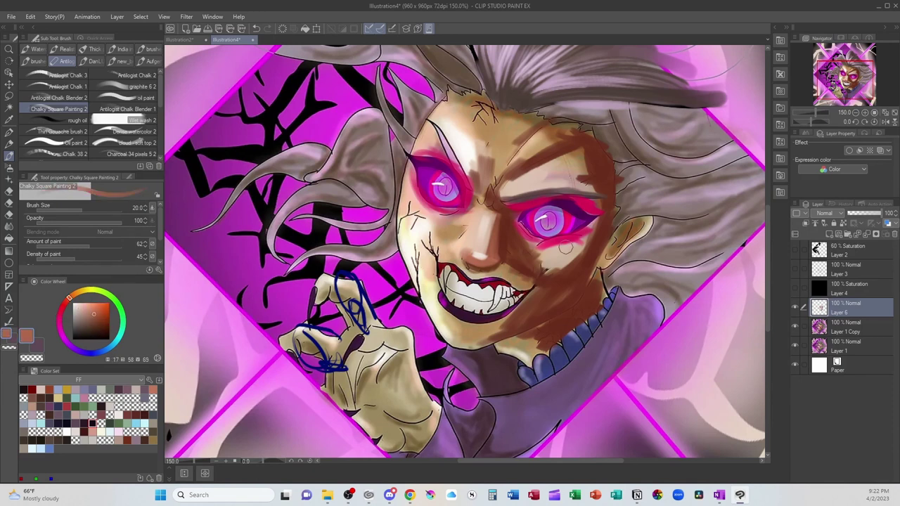
{"action": "mouse_move", "coordinate": [566, 248]}
{"action": "left_mouse_down"}
{"action": "mouse_move", "coordinate": [568, 264]}
{"action": "mouse_move", "coordinate": [536, 276]}
{"action": "left_mouse_up"}
{"action": "left_click", "coordinate": [554, 260], "text": "alt"}
{"action": "left_click", "coordinate": [591, 249], "text": "alt"}
{"action": "left_click_drag", "start_coordinate": [593, 226], "coordinate": [584, 251]}
{"action": "mouse_move", "coordinate": [566, 296]}
{"action": "left_mouse_down"}
{"action": "mouse_move", "coordinate": [468, 326]}
{"action": "mouse_move", "coordinate": [541, 353]}
{"action": "left_mouse_up"}
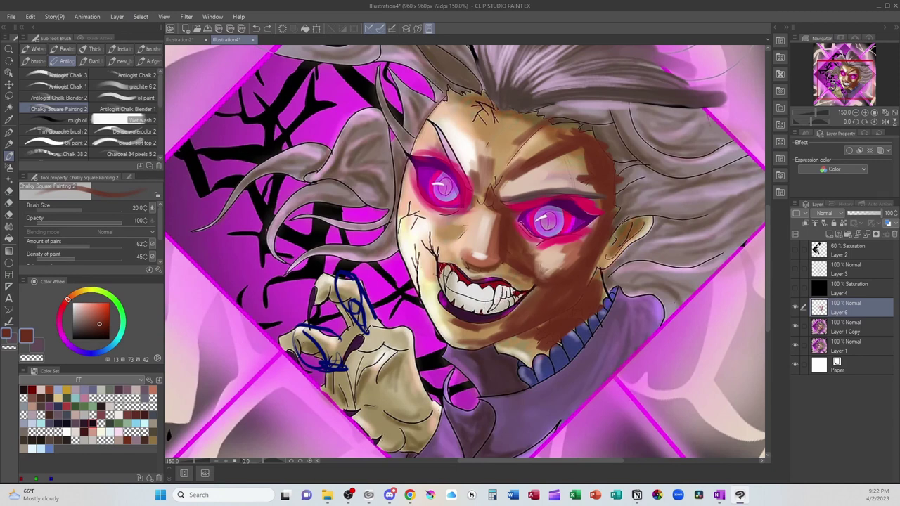
Pick a muted dark red-brown and shade the teeth toward the mouth's shaded corner.
{"action": "left_click", "coordinate": [448, 272], "text": "alt"}
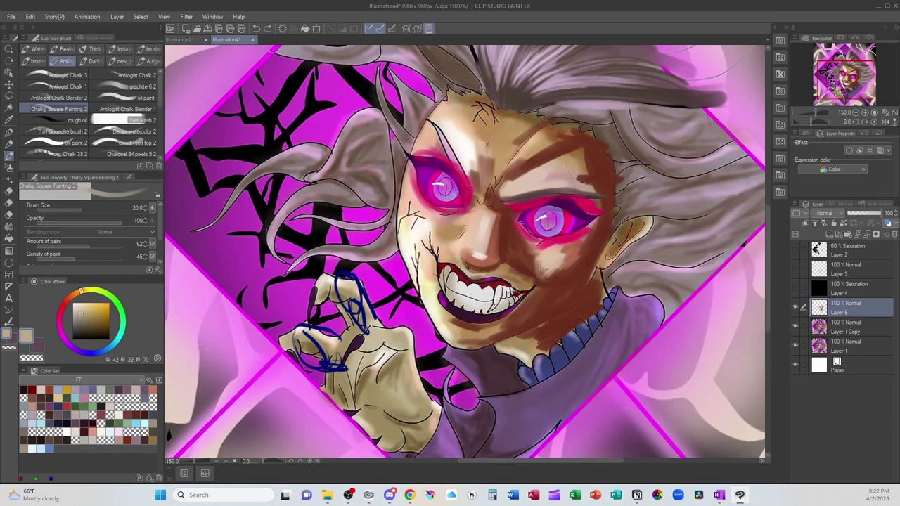
{"action": "left_click", "coordinate": [516, 296], "text": "alt"}
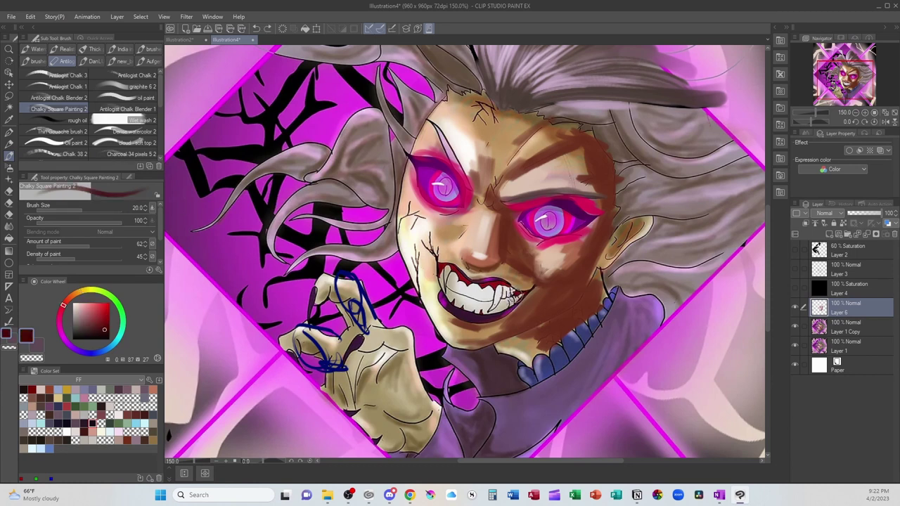
{"action": "left_click", "coordinate": [85, 329]}
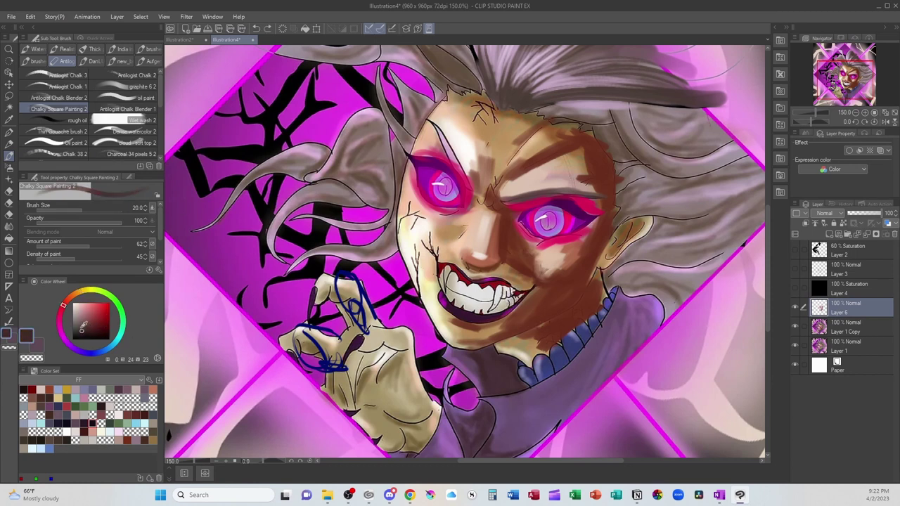
{"action": "mouse_move", "coordinate": [510, 288]}
{"action": "left_mouse_down"}
{"action": "mouse_move", "coordinate": [514, 301]}
{"action": "mouse_move", "coordinate": [514, 293]}
{"action": "mouse_move", "coordinate": [485, 315]}
{"action": "mouse_move", "coordinate": [442, 280]}
{"action": "mouse_move", "coordinate": [458, 303]}
{"action": "mouse_move", "coordinate": [503, 308]}
{"action": "mouse_move", "coordinate": [452, 282]}
{"action": "mouse_move", "coordinate": [471, 295]}
{"action": "mouse_move", "coordinate": [500, 291]}
{"action": "mouse_move", "coordinate": [479, 313]}
{"action": "mouse_move", "coordinate": [445, 275]}
{"action": "mouse_move", "coordinate": [460, 296]}
{"action": "left_mouse_up"}
Repaint the teeth over their outlines with sampled off-white and dark grey, shading their edges into rounded forms.
{"action": "left_click", "coordinate": [480, 283], "text": "alt"}
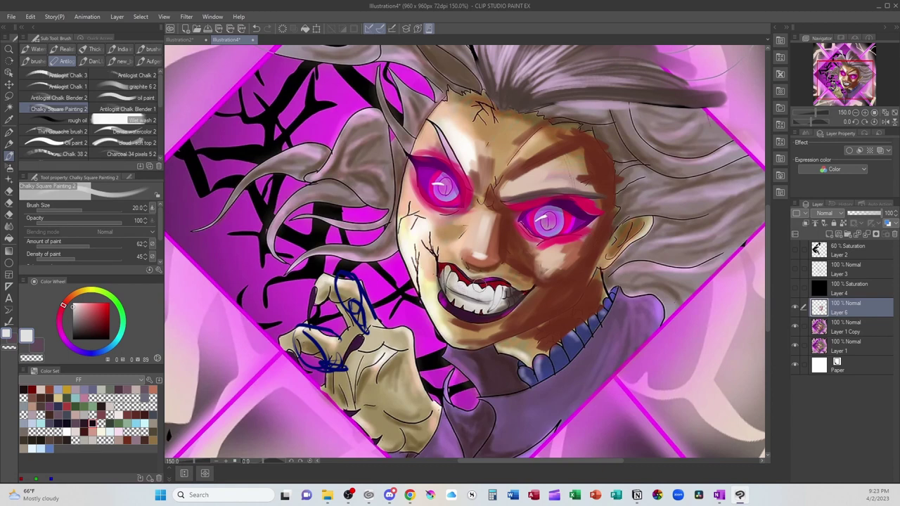
{"action": "left_click", "coordinate": [79, 324]}
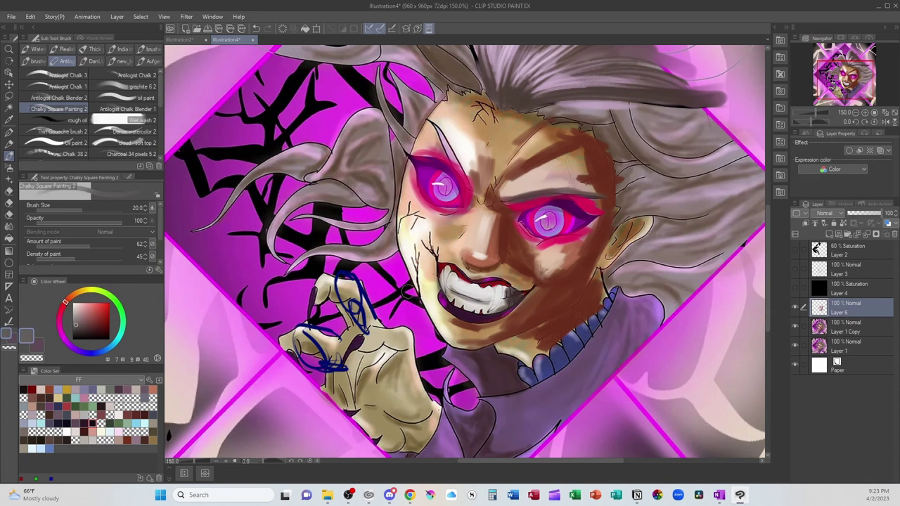
{"action": "mouse_move", "coordinate": [482, 302]}
{"action": "left_mouse_down"}
{"action": "mouse_move", "coordinate": [450, 300]}
{"action": "mouse_move", "coordinate": [494, 311]}
{"action": "mouse_move", "coordinate": [506, 293]}
{"action": "left_mouse_up"}
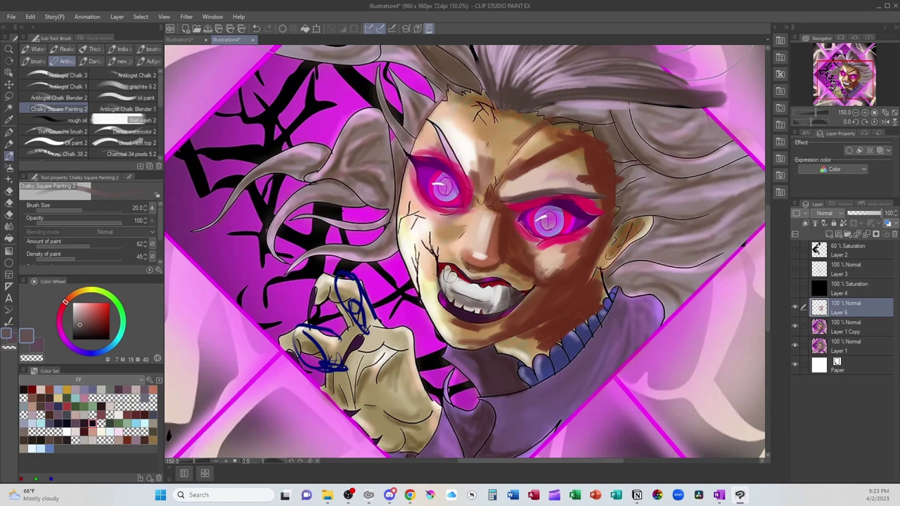
{"action": "mouse_move", "coordinate": [449, 276]}
{"action": "left_mouse_down"}
{"action": "mouse_move", "coordinate": [453, 302]}
{"action": "mouse_move", "coordinate": [468, 290]}
{"action": "mouse_move", "coordinate": [442, 275]}
{"action": "mouse_move", "coordinate": [447, 298]}
{"action": "mouse_move", "coordinate": [455, 287]}
{"action": "mouse_move", "coordinate": [480, 296]}
{"action": "left_mouse_up"}
{"action": "left_click", "coordinate": [463, 286], "text": "alt"}
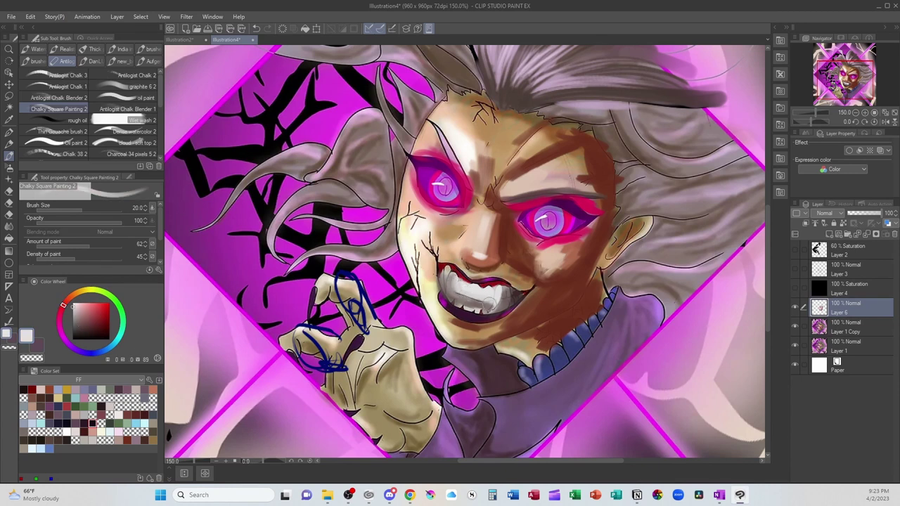
Reduce the brush size to 7 and paint the gaps between the upper teeth in sampled greyish browns.
{"action": "key", "text": "bracketleft"}
{"action": "key", "text": "bracketleft"}
{"action": "key", "text": "bracketleft"}
{"action": "key", "text": "bracketleft"}
{"action": "key", "text": "bracketleft"}
{"action": "left_click", "coordinate": [449, 269], "text": "alt"}
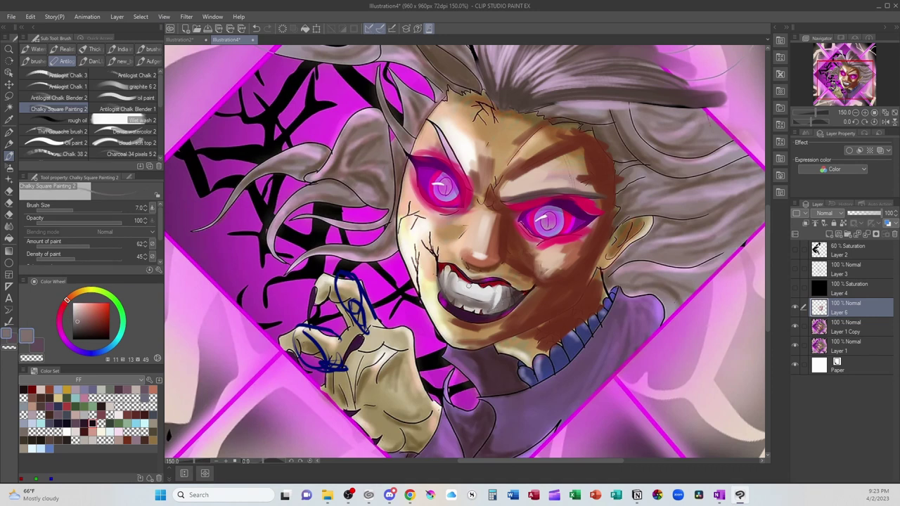
{"action": "left_click", "coordinate": [501, 310], "text": "alt"}
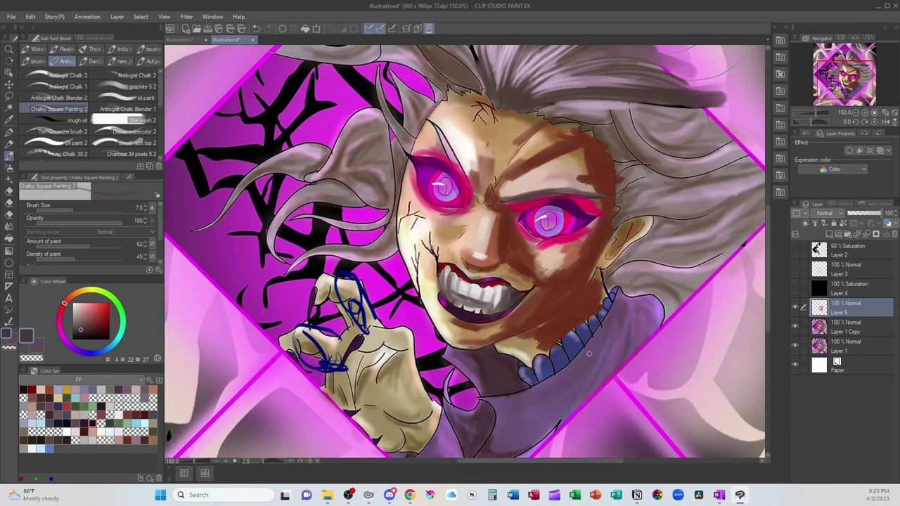
Sample off-white and repaint the lower teeth over their outlines, picking up dark brown from the mouth's shaded corner.
{"action": "left_click", "coordinate": [484, 298], "text": "alt"}
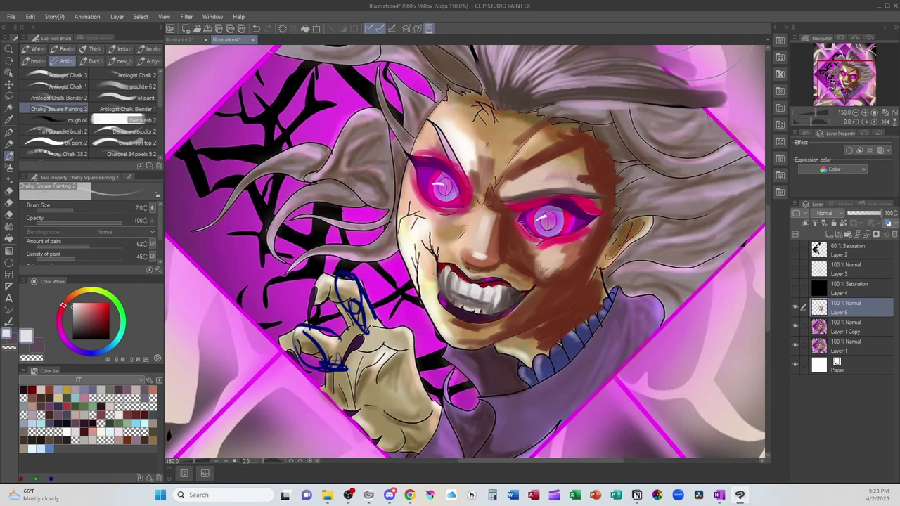
{"action": "mouse_move", "coordinate": [460, 304]}
{"action": "left_mouse_down"}
{"action": "mouse_move", "coordinate": [495, 289]}
{"action": "mouse_move", "coordinate": [514, 294]}
{"action": "mouse_move", "coordinate": [457, 305]}
{"action": "mouse_move", "coordinate": [498, 309]}
{"action": "left_mouse_up"}
{"action": "left_click", "coordinate": [510, 296], "text": "alt"}
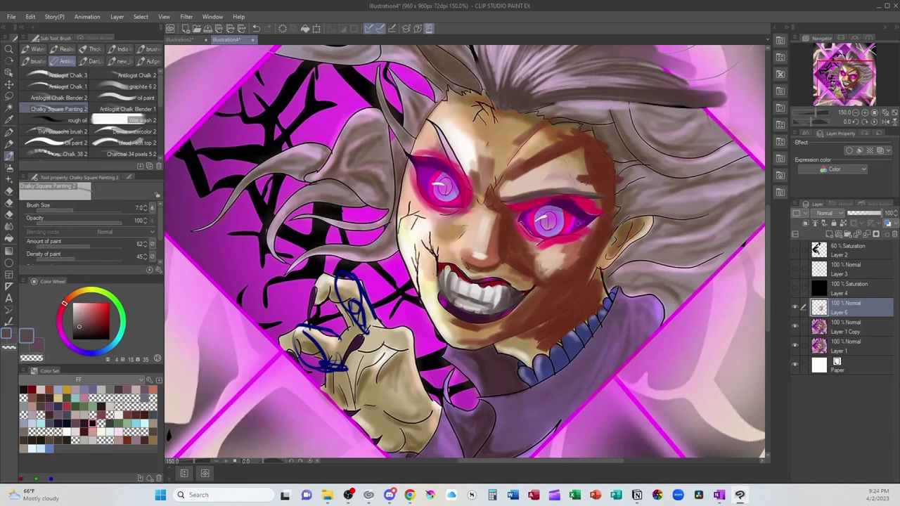
Sample the lip red, lighten it to dusty pink, and paint the gums above the upper teeth, sampling light grey for the teeth.
{"action": "left_click", "coordinate": [494, 281], "text": "alt"}
{"action": "left_click", "coordinate": [94, 317]}
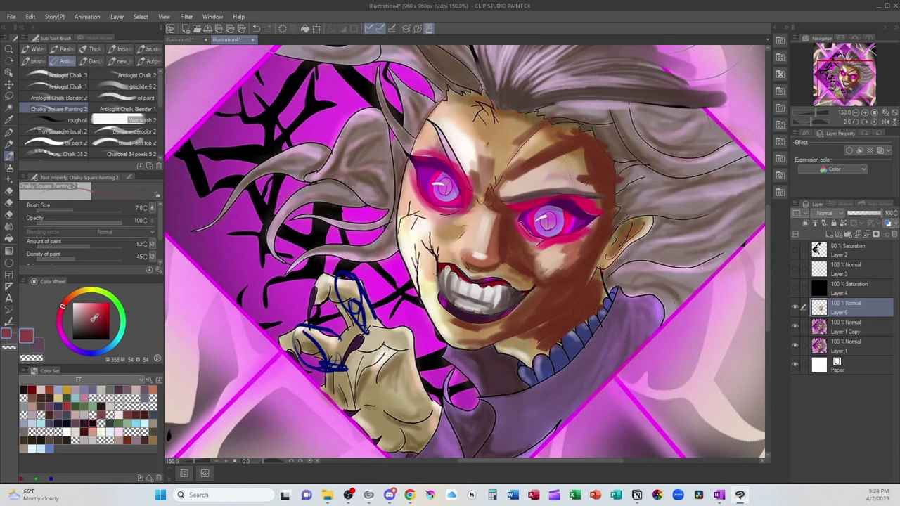
{"action": "left_click_drag", "start_coordinate": [94, 317], "coordinate": [89, 321]}
{"action": "left_click", "coordinate": [84, 310]}
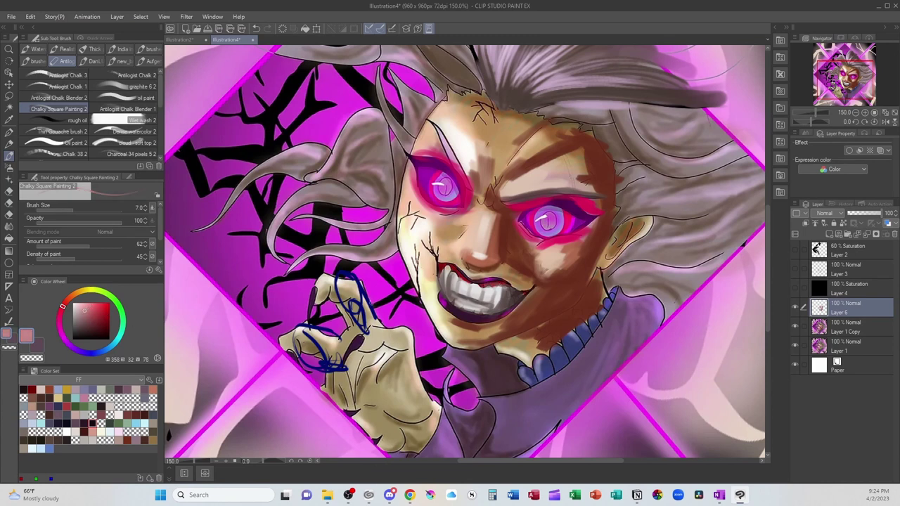
{"action": "mouse_move", "coordinate": [507, 287]}
{"action": "left_mouse_down"}
{"action": "mouse_move", "coordinate": [443, 265]}
{"action": "mouse_move", "coordinate": [488, 285]}
{"action": "left_mouse_up"}
{"action": "left_click", "coordinate": [447, 275], "text": "alt"}
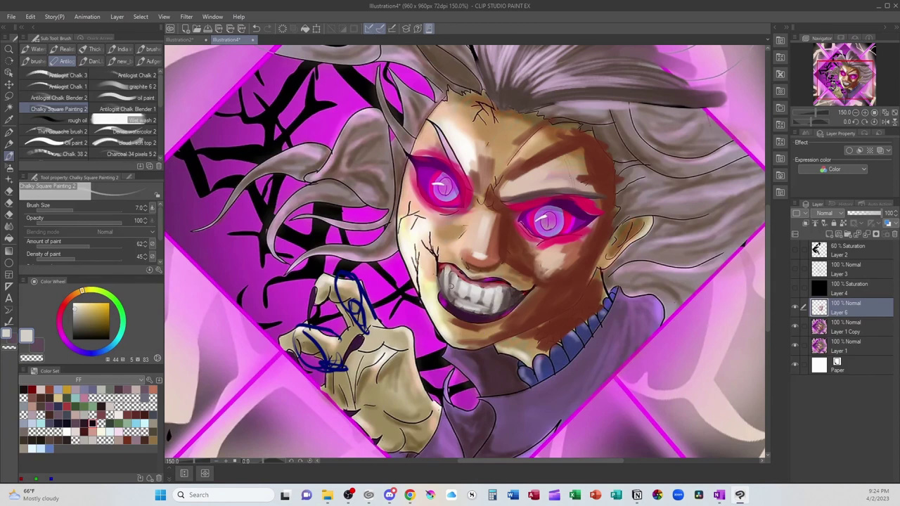
Brighten the teeth with sampled light grey, and paint sampled reddish brown around the mouth's shaded corner at brush size 20.
{"action": "left_click", "coordinate": [461, 298], "text": "alt"}
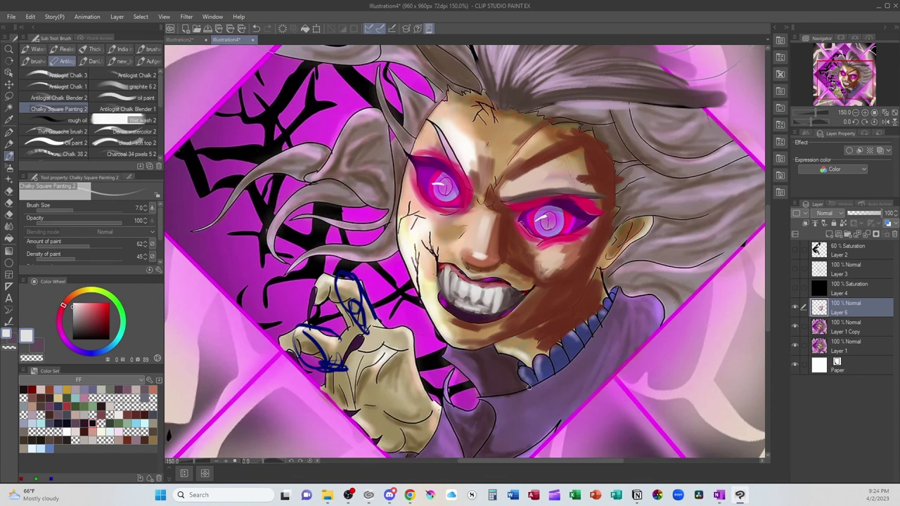
{"action": "key", "text": "]"}
{"action": "key", "text": "]"}
{"action": "key", "text": "]"}
{"action": "key", "text": "]"}
{"action": "key", "text": "]"}
{"action": "key", "text": "]"}
{"action": "left_click", "coordinate": [510, 213], "text": "alt"}
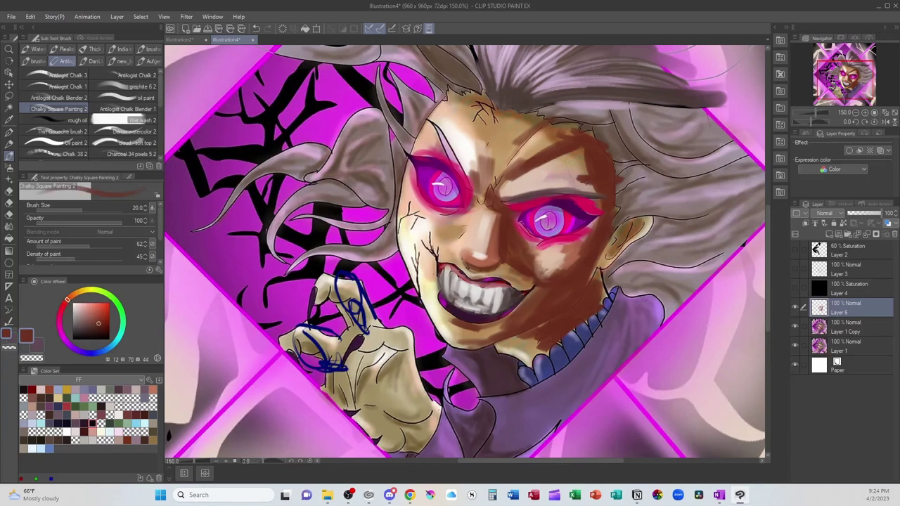
{"action": "left_click_drag", "start_coordinate": [533, 307], "coordinate": [514, 327]}
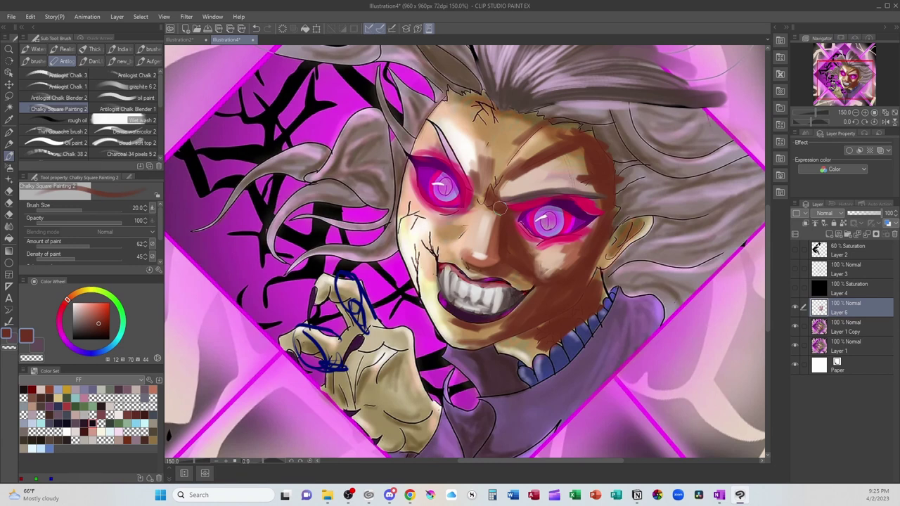
Sample crimson and paint below and at the inner corner of the shaded eye, picking up light skin tone for the cheek beneath.
{"action": "left_click", "coordinate": [523, 207], "text": "alt"}
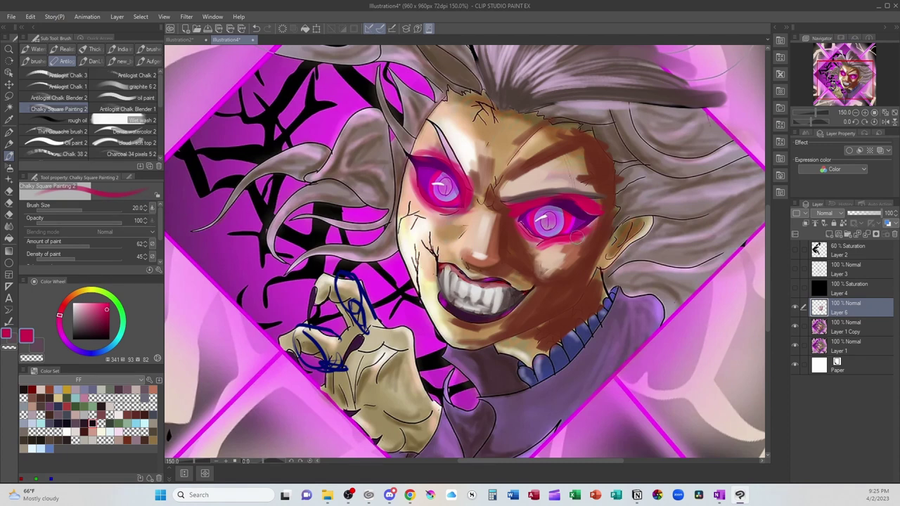
{"action": "mouse_move", "coordinate": [577, 237]}
{"action": "left_mouse_down"}
{"action": "mouse_move", "coordinate": [547, 251]}
{"action": "mouse_move", "coordinate": [561, 247]}
{"action": "left_mouse_up"}
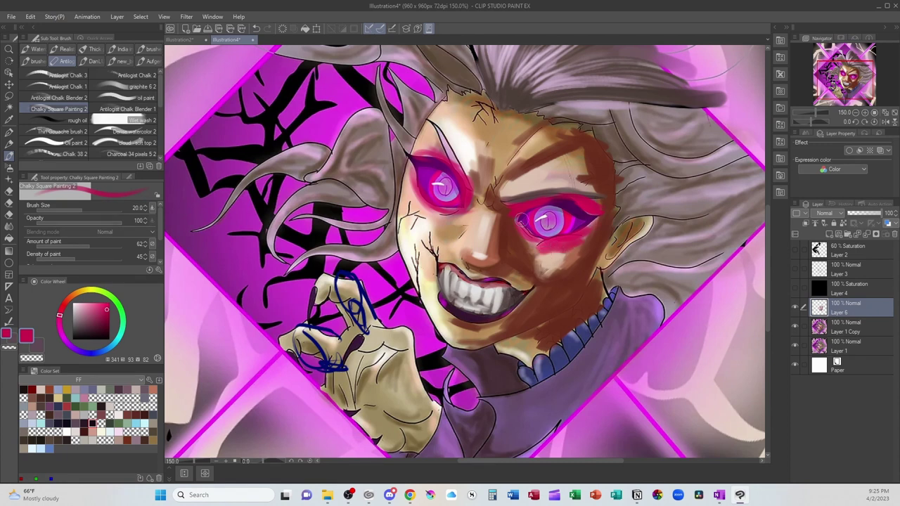
{"action": "left_click_drag", "start_coordinate": [522, 220], "coordinate": [536, 239]}
{"action": "left_click", "coordinate": [538, 258], "text": "alt"}
{"action": "scroll", "coordinate": [560, 232], "scroll_direction": "down", "scroll_amount": 2}
{"action": "left_click_drag", "start_coordinate": [768, 276], "coordinate": [767, 273]}
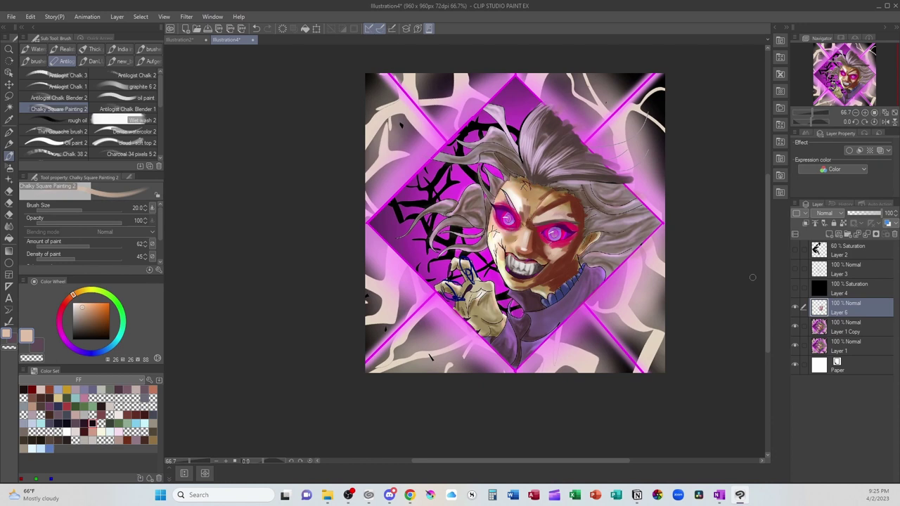
Sample magenta, lighten it to pink, and paint a glow across the shaded eye's iris, lower lid and upper lid.
{"action": "scroll", "coordinate": [753, 277], "scroll_direction": "up", "scroll_amount": 3}
{"action": "left_click_drag", "start_coordinate": [342, 172], "coordinate": [588, 335]}
{"action": "left_click", "coordinate": [552, 301], "text": "alt"}
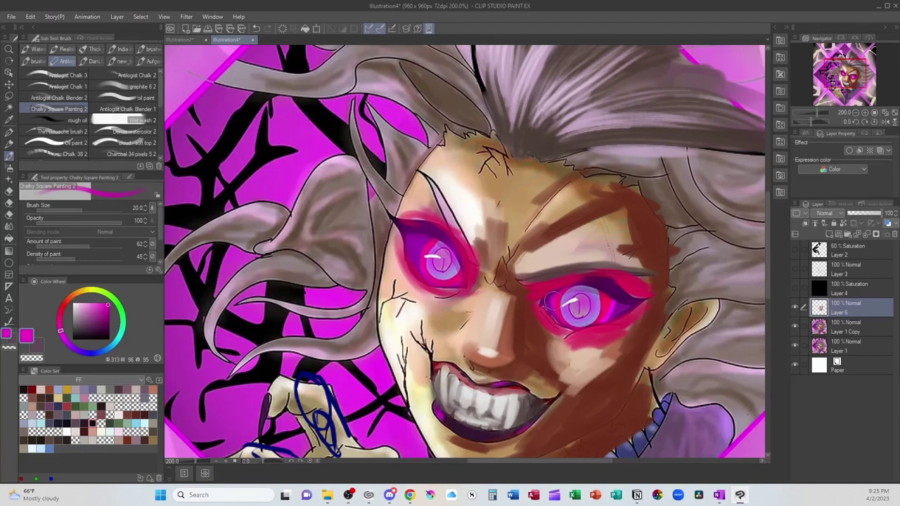
{"action": "left_click_drag", "start_coordinate": [98, 304], "coordinate": [90, 302]}
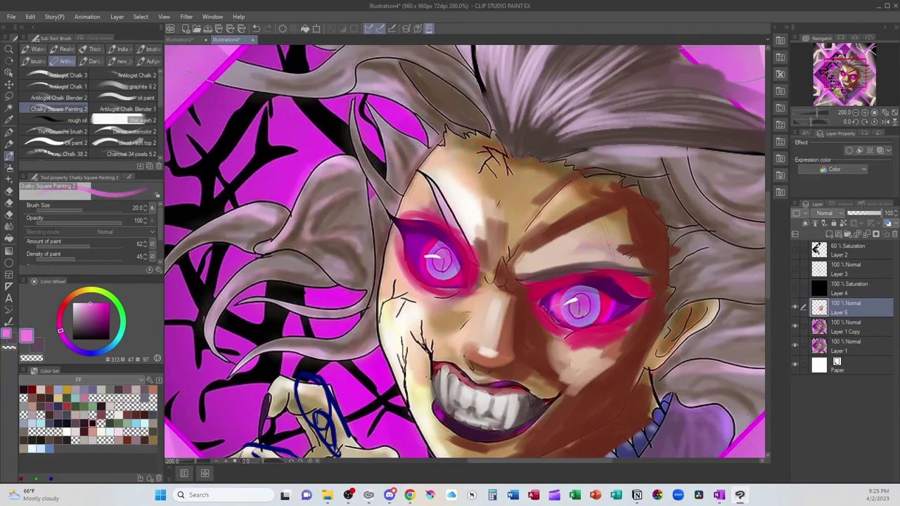
{"action": "mouse_move", "coordinate": [561, 313]}
{"action": "left_mouse_down"}
{"action": "mouse_move", "coordinate": [579, 300]}
{"action": "mouse_move", "coordinate": [581, 322]}
{"action": "mouse_move", "coordinate": [594, 314]}
{"action": "mouse_move", "coordinate": [606, 332]}
{"action": "mouse_move", "coordinate": [573, 334]}
{"action": "mouse_move", "coordinate": [613, 338]}
{"action": "left_mouse_up"}
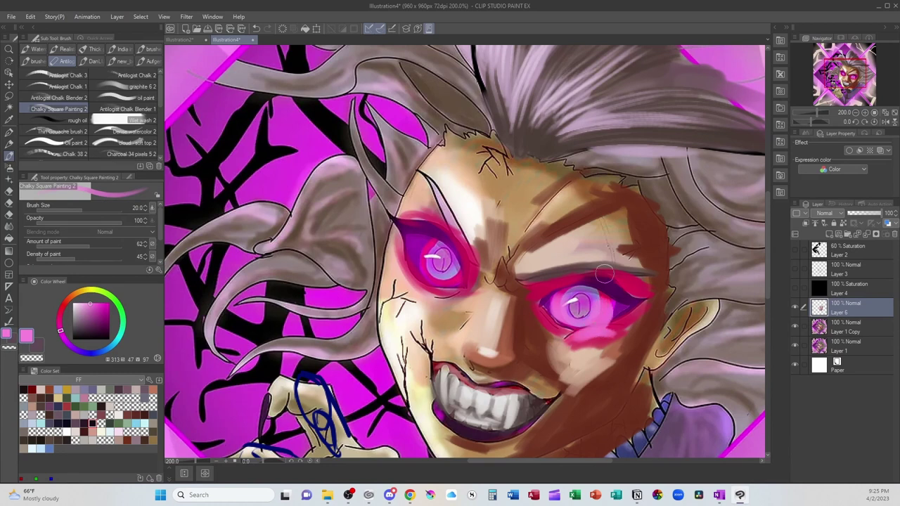
{"action": "mouse_move", "coordinate": [605, 274]}
{"action": "left_mouse_down"}
{"action": "mouse_move", "coordinate": [533, 289]}
{"action": "mouse_move", "coordinate": [584, 270]}
{"action": "mouse_move", "coordinate": [630, 281]}
{"action": "mouse_move", "coordinate": [619, 279]}
{"action": "mouse_move", "coordinate": [628, 271]}
{"action": "mouse_move", "coordinate": [634, 315]}
{"action": "mouse_move", "coordinate": [540, 322]}
{"action": "mouse_move", "coordinate": [636, 333]}
{"action": "mouse_move", "coordinate": [643, 312]}
{"action": "mouse_move", "coordinate": [615, 373]}
{"action": "left_mouse_up"}
Repaint the forehead and its creases with sampled reddish brown and a tan shifted to orange hue 23, covering the outlines.
{"action": "left_click", "coordinate": [637, 330], "text": "alt"}
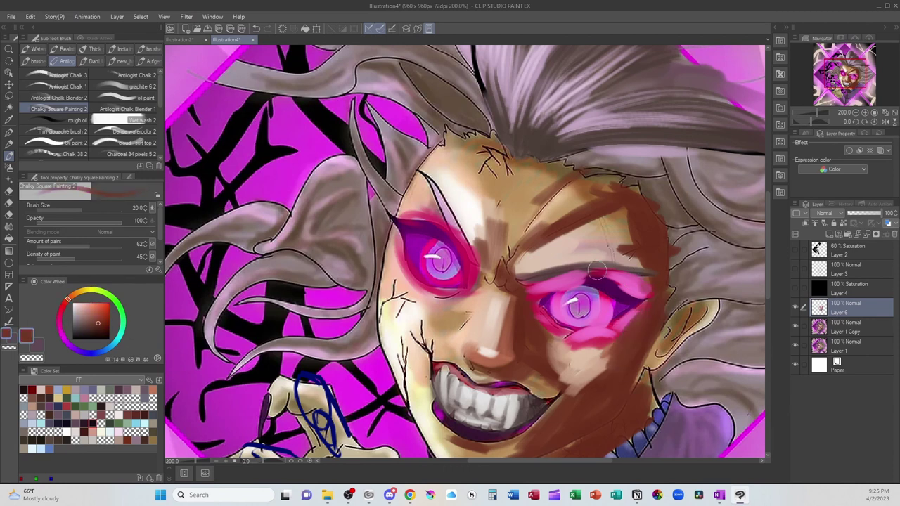
{"action": "mouse_move", "coordinate": [595, 269]}
{"action": "left_mouse_down"}
{"action": "mouse_move", "coordinate": [636, 275]}
{"action": "mouse_move", "coordinate": [653, 256]}
{"action": "mouse_move", "coordinate": [643, 261]}
{"action": "mouse_move", "coordinate": [644, 245]}
{"action": "mouse_move", "coordinate": [621, 214]}
{"action": "mouse_move", "coordinate": [515, 259]}
{"action": "mouse_move", "coordinate": [506, 273]}
{"action": "mouse_move", "coordinate": [578, 241]}
{"action": "mouse_move", "coordinate": [639, 197]}
{"action": "left_mouse_up"}
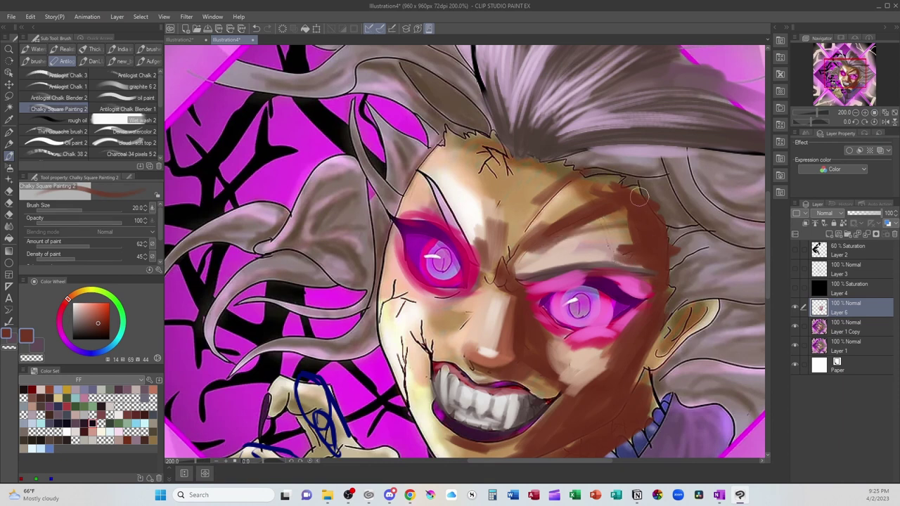
{"action": "left_click", "coordinate": [512, 224], "text": "alt"}
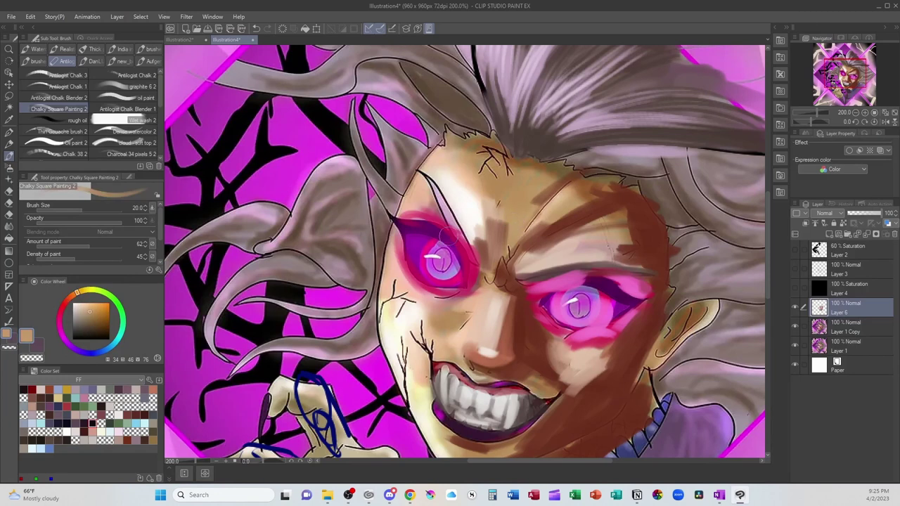
{"action": "left_click_drag", "start_coordinate": [77, 293], "coordinate": [72, 296]}
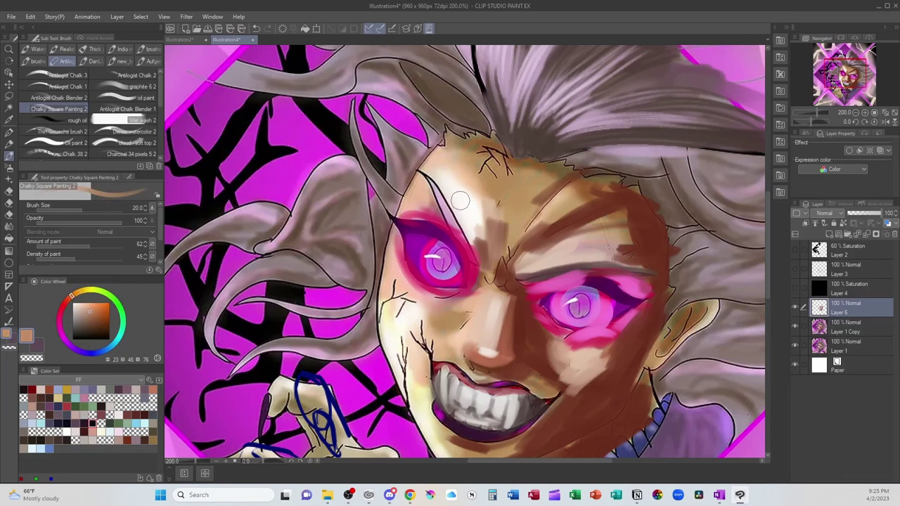
{"action": "mouse_move", "coordinate": [517, 214]}
{"action": "left_mouse_down"}
{"action": "mouse_move", "coordinate": [540, 225]}
{"action": "mouse_move", "coordinate": [586, 232]}
{"action": "mouse_move", "coordinate": [514, 228]}
{"action": "mouse_move", "coordinate": [537, 225]}
{"action": "mouse_move", "coordinate": [472, 187]}
{"action": "mouse_move", "coordinate": [512, 229]}
{"action": "mouse_move", "coordinate": [489, 250]}
{"action": "mouse_move", "coordinate": [457, 166]}
{"action": "mouse_move", "coordinate": [476, 205]}
{"action": "mouse_move", "coordinate": [438, 167]}
{"action": "mouse_move", "coordinate": [480, 232]}
{"action": "mouse_move", "coordinate": [592, 225]}
{"action": "mouse_move", "coordinate": [529, 234]}
{"action": "mouse_move", "coordinate": [595, 225]}
{"action": "mouse_move", "coordinate": [476, 177]}
{"action": "mouse_move", "coordinate": [567, 219]}
{"action": "mouse_move", "coordinate": [544, 208]}
{"action": "mouse_move", "coordinate": [589, 201]}
{"action": "mouse_move", "coordinate": [555, 201]}
{"action": "mouse_move", "coordinate": [520, 218]}
{"action": "mouse_move", "coordinate": [588, 167]}
{"action": "mouse_move", "coordinate": [516, 237]}
{"action": "mouse_move", "coordinate": [549, 200]}
{"action": "mouse_move", "coordinate": [634, 193]}
{"action": "mouse_move", "coordinate": [580, 181]}
{"action": "mouse_move", "coordinate": [522, 238]}
{"action": "left_mouse_up"}
{"action": "left_click", "coordinate": [634, 197], "text": "alt"}
{"action": "left_click_drag", "start_coordinate": [572, 184], "coordinate": [522, 238]}
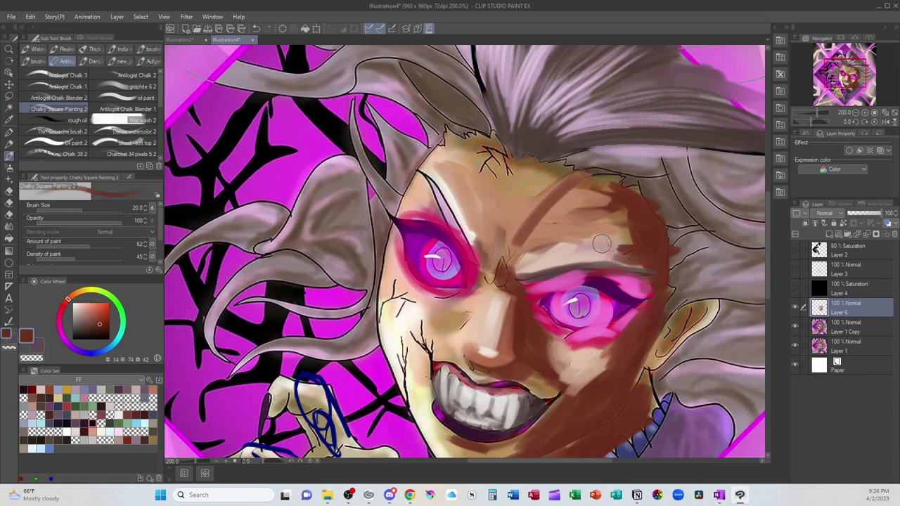
Blend reddish-brown shading above the brows and cover the pale forehead highlight with sampled skin tones.
{"action": "mouse_move", "coordinate": [602, 243]}
{"action": "left_mouse_down"}
{"action": "mouse_move", "coordinate": [618, 226]}
{"action": "mouse_move", "coordinate": [540, 230]}
{"action": "mouse_move", "coordinate": [644, 233]}
{"action": "mouse_move", "coordinate": [515, 232]}
{"action": "mouse_move", "coordinate": [588, 226]}
{"action": "left_mouse_up"}
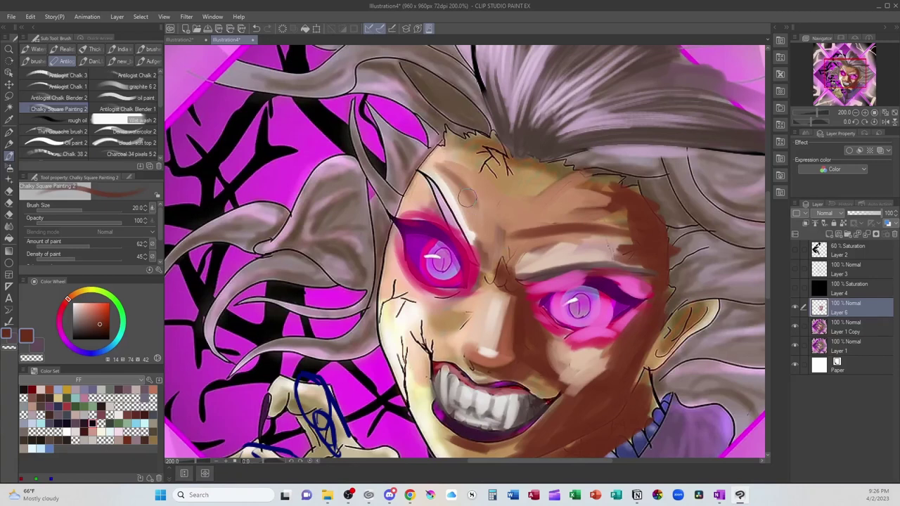
{"action": "mouse_move", "coordinate": [466, 198]}
{"action": "left_mouse_down"}
{"action": "mouse_move", "coordinate": [492, 229]}
{"action": "mouse_move", "coordinate": [588, 226]}
{"action": "mouse_move", "coordinate": [561, 226]}
{"action": "left_mouse_up"}
{"action": "left_click", "coordinate": [519, 236], "text": "alt"}
{"action": "mouse_move", "coordinate": [461, 179]}
{"action": "left_mouse_down"}
{"action": "mouse_move", "coordinate": [481, 200]}
{"action": "mouse_move", "coordinate": [464, 232]}
{"action": "mouse_move", "coordinate": [441, 184]}
{"action": "mouse_move", "coordinate": [463, 191]}
{"action": "mouse_move", "coordinate": [444, 169]}
{"action": "left_mouse_up"}
{"action": "left_click", "coordinate": [481, 335], "text": "alt"}
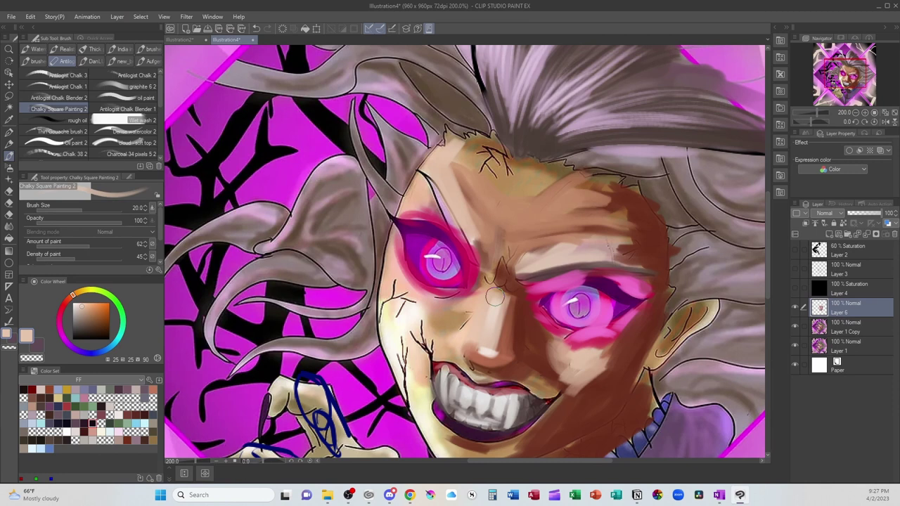
{"action": "scroll", "coordinate": [494, 297], "scroll_direction": "down", "scroll_amount": 2}
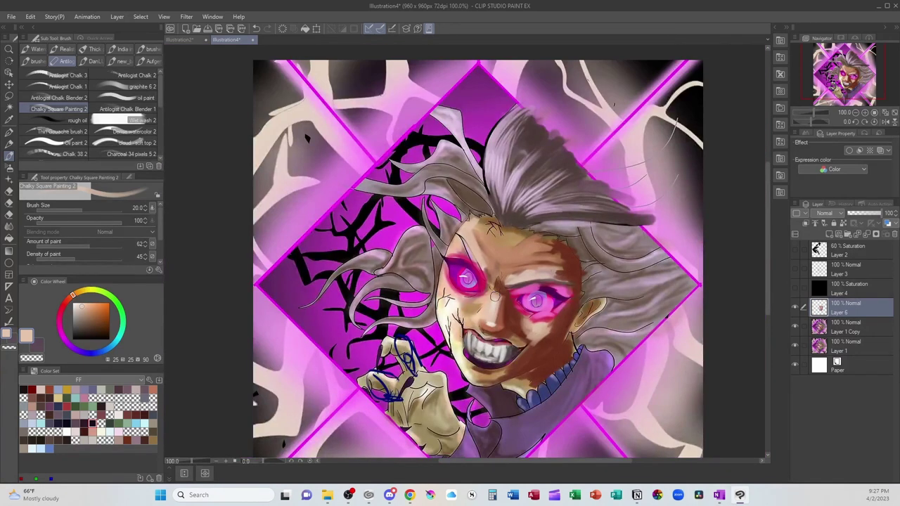